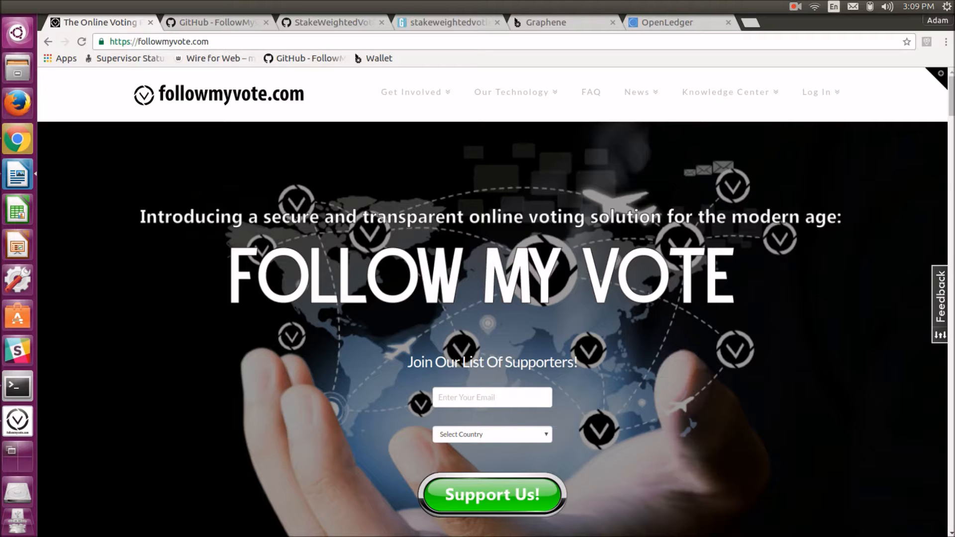
Switch to the StakeWeightedVoting GitHub repository tab and select its web address
left_click(229, 24)
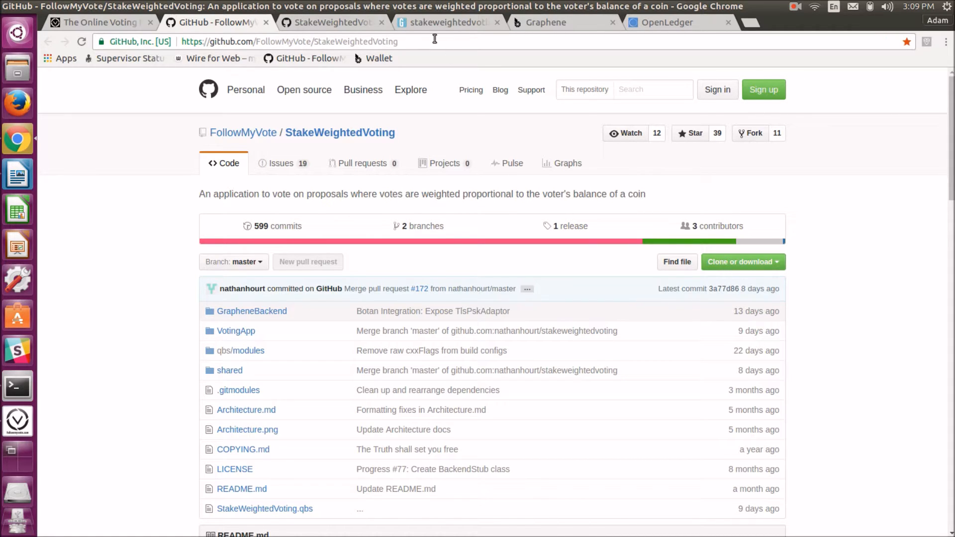
left_click(431, 40)
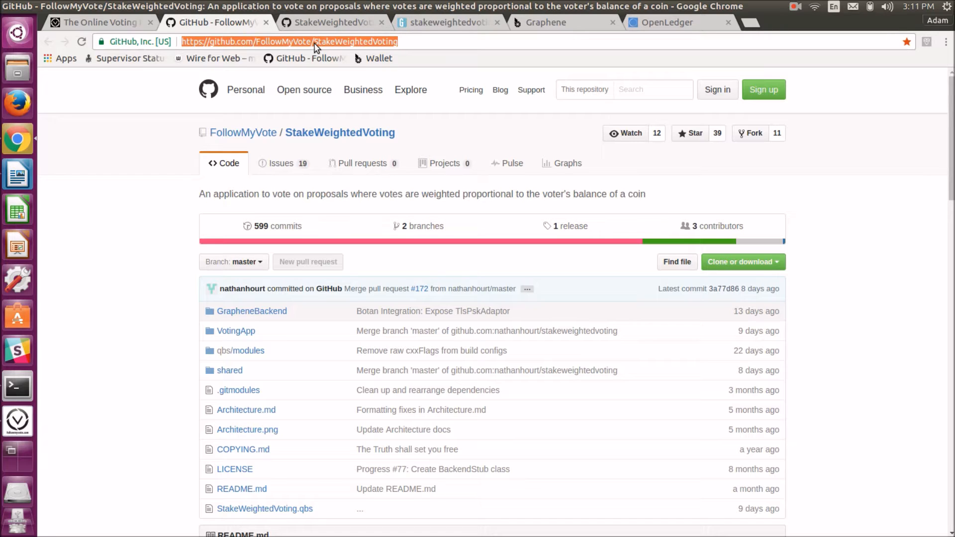
Open a terminal and clear the text from its command line
left_click(23, 389)
left_click_drag(445, 117, 214, 116)
key("BackSpace")
key("BackSpace")
key("BackSpace")
key("BackSpace")
key("BackSpace")
key("BackSpace")
key("BackSpace")
key("BackSpace")
key("BackSpace")
key("BackSpace")
key("BackSpace")
key("BackSpace")
key("BackSpace")
key("BackSpace")
key("BackSpace")
key("BackSpace")
key("BackSpace")
key("BackSpace")
key("BackSpace")
key("BackSpace")
key("BackSpace")
key("BackSpace")
key("BackSpace")
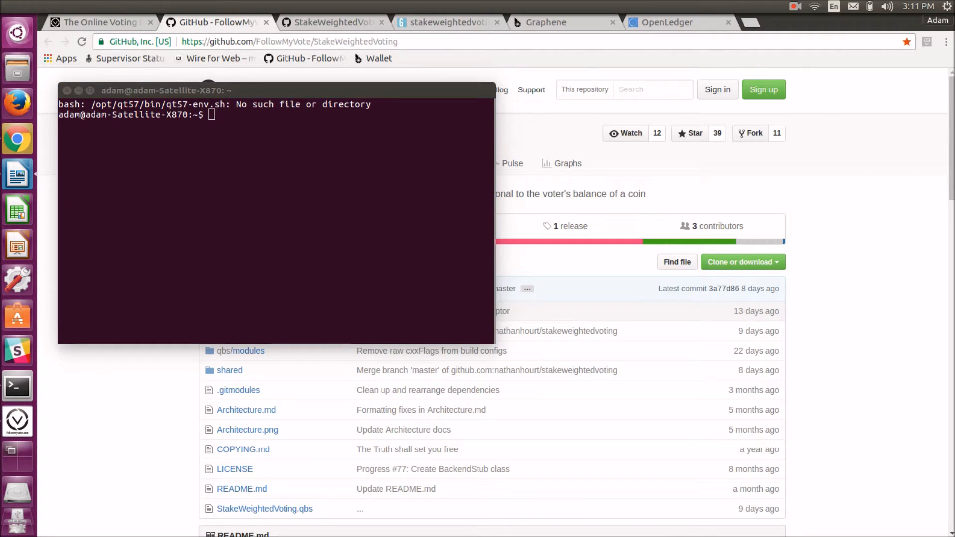
Paste the command sudo snap install --edge stakeweightedvoting at the terminal prompt and move the terminal window down
left_click(325, 179)
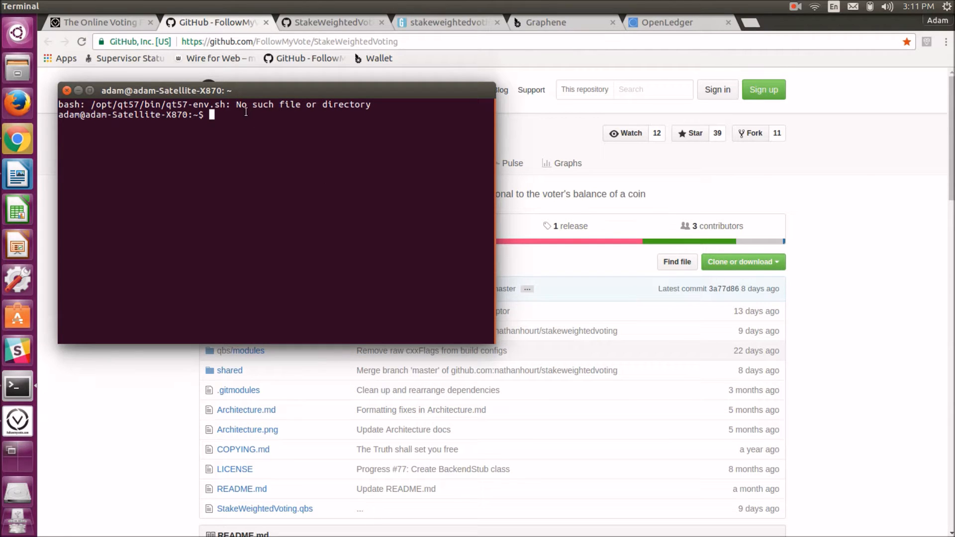
type("sudo snap install --edge stakeweightedvoting")
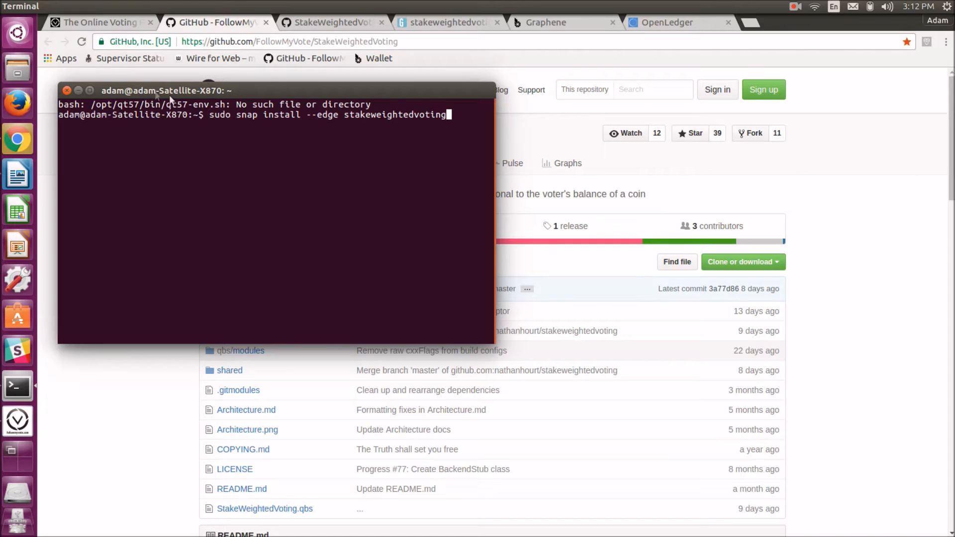
left_click_drag(370, 88, 371, 112)
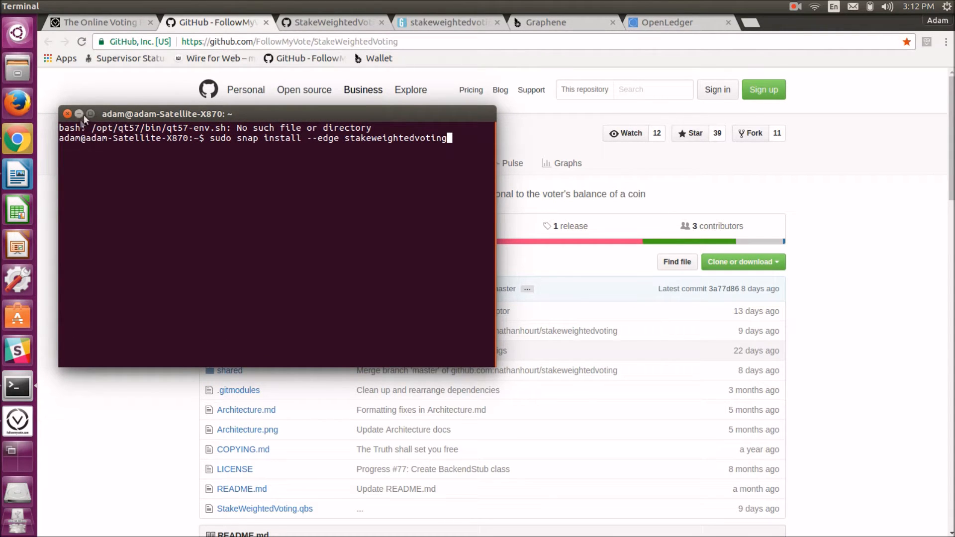
Switch to the ge.tt page for stakeweightedvoting_0.1_amd64.snap and select its web address
left_click(423, 27)
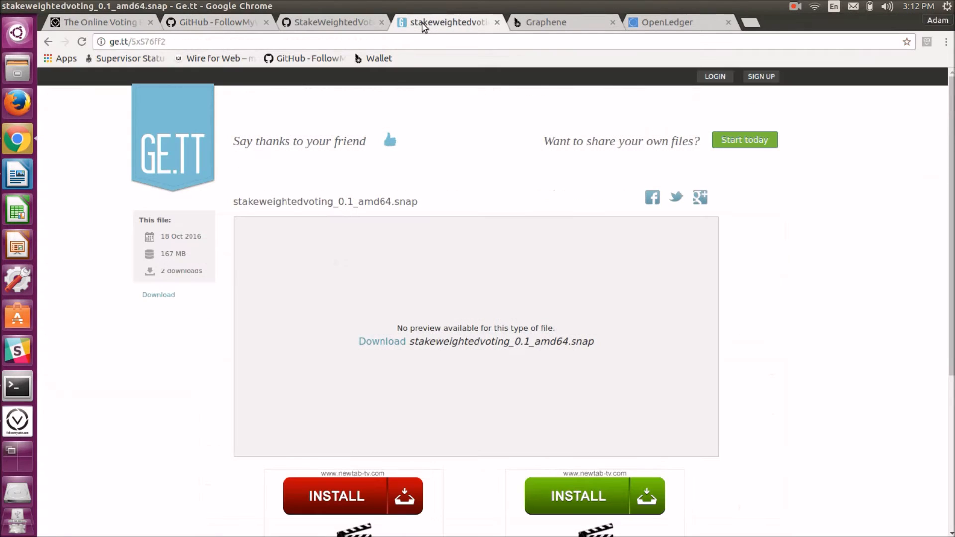
left_click(105, 44)
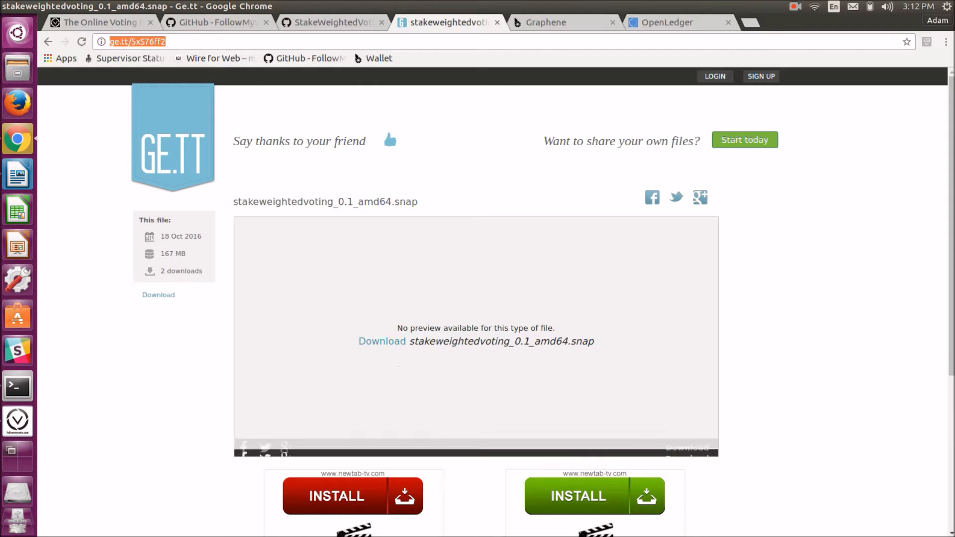
Return to the terminal and erase the pasted install command from the prompt
left_click(18, 386)
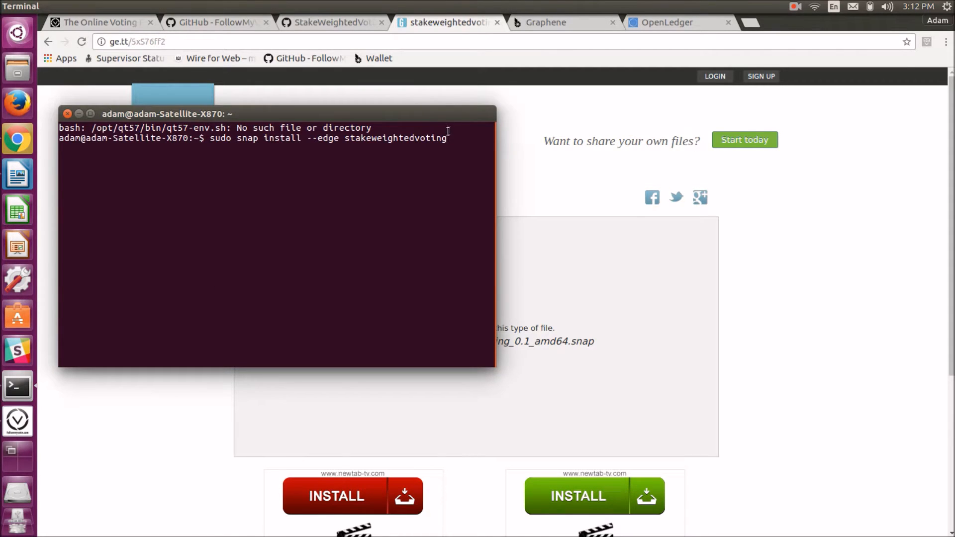
left_click_drag(451, 138, 211, 139)
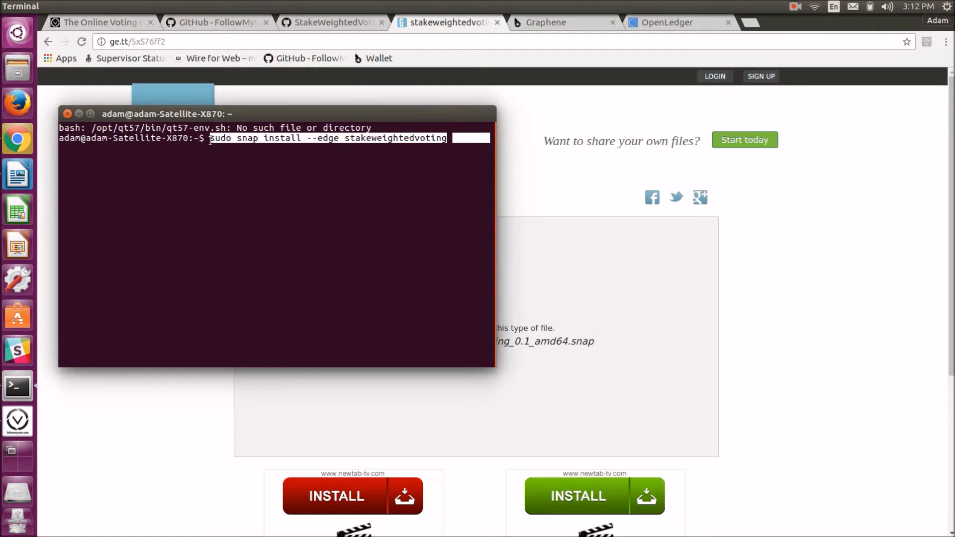
key("BackSpace")
key("BackSpace")
key("BackSpace")
key("BackSpace")
key("BackSpace")
key("BackSpace")
key("BackSpace")
key("BackSpace")
key("BackSpace")
key("BackSpace")
key("BackSpace")
key("BackSpace")
key("BackSpace")
key("BackSpace")
key("BackSpace")
key("BackSpace")
key("BackSpace")
key("BackSpace")
key("BackSpace")
key("BackSpace")
key("BackSpace")
key("BackSpace")
key("BackSpace")
key("BackSpace")
key("BackSpace")
key("BackSpace")
key("BackSpace")
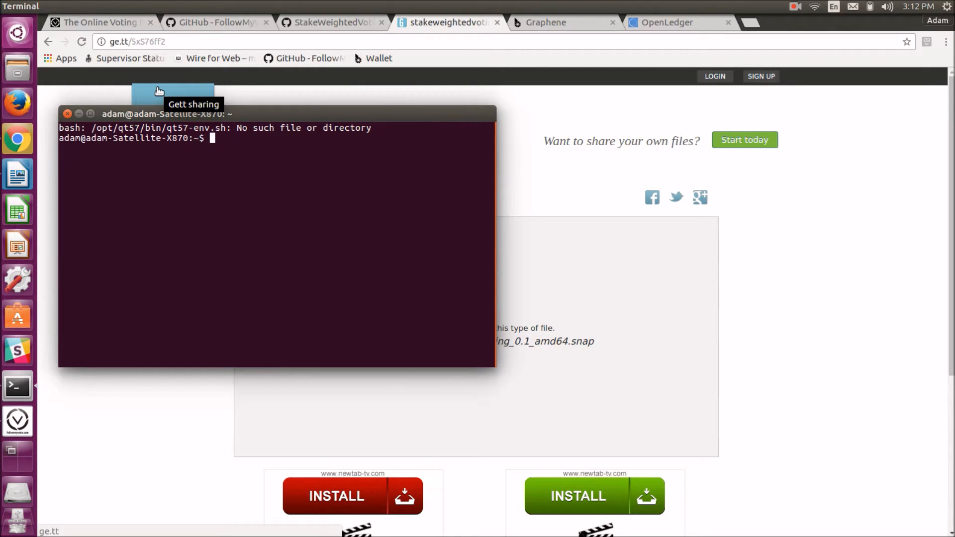
List the contents of the home directory in the terminal
type("ls")
key("Return")
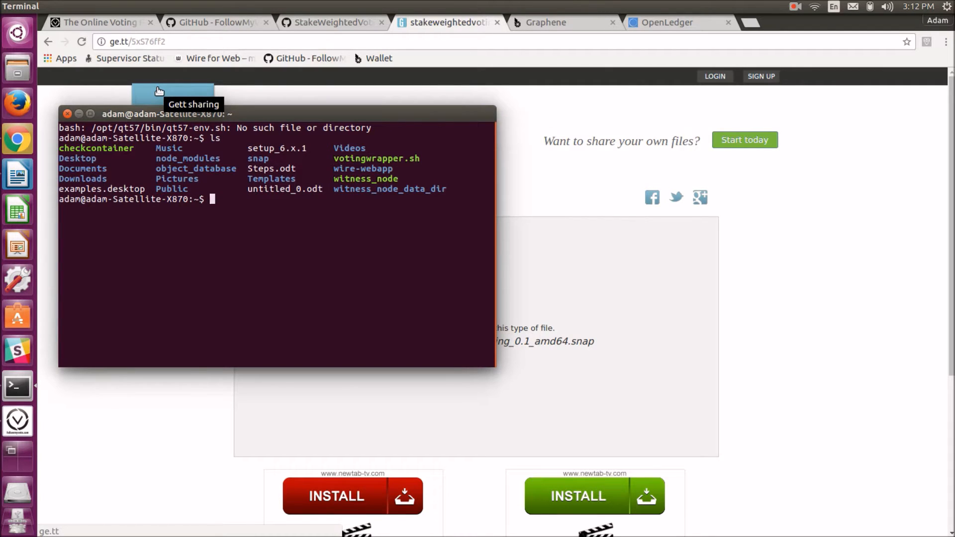
Change the terminal's working directory to Downloads
type("cd Downloads")
key("Return")
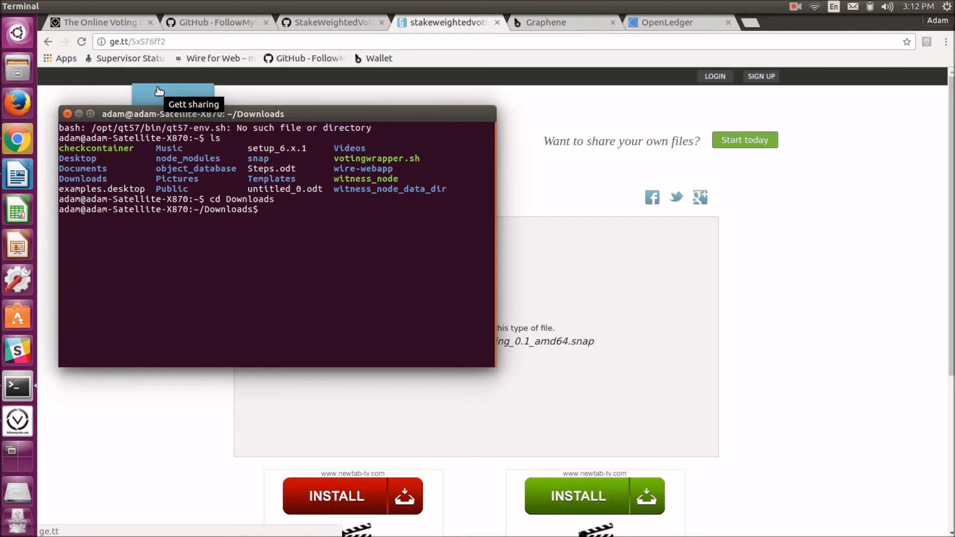
Paste the command sudo snap install --force-dangerous *.snap at the Downloads prompt, then close the terminal
left_click(18, 174)
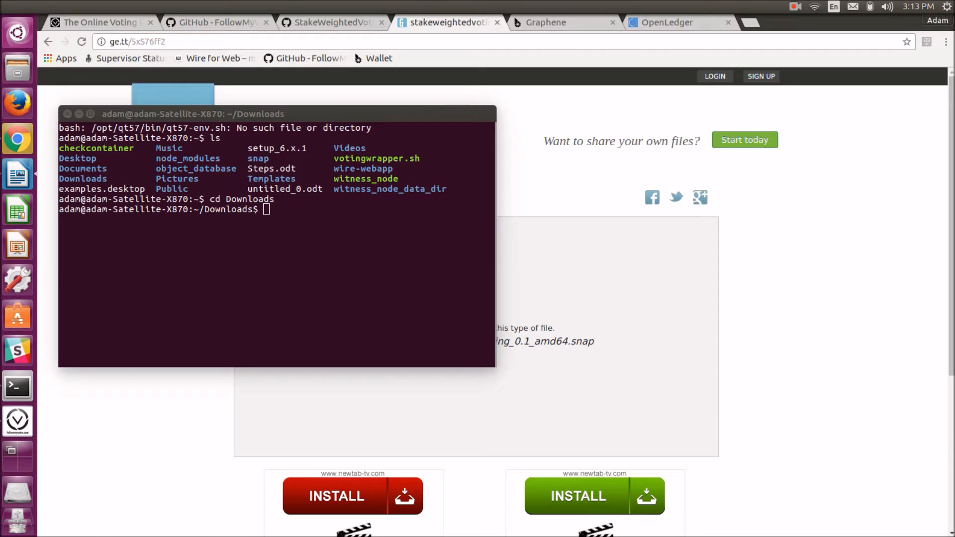
left_click(324, 210)
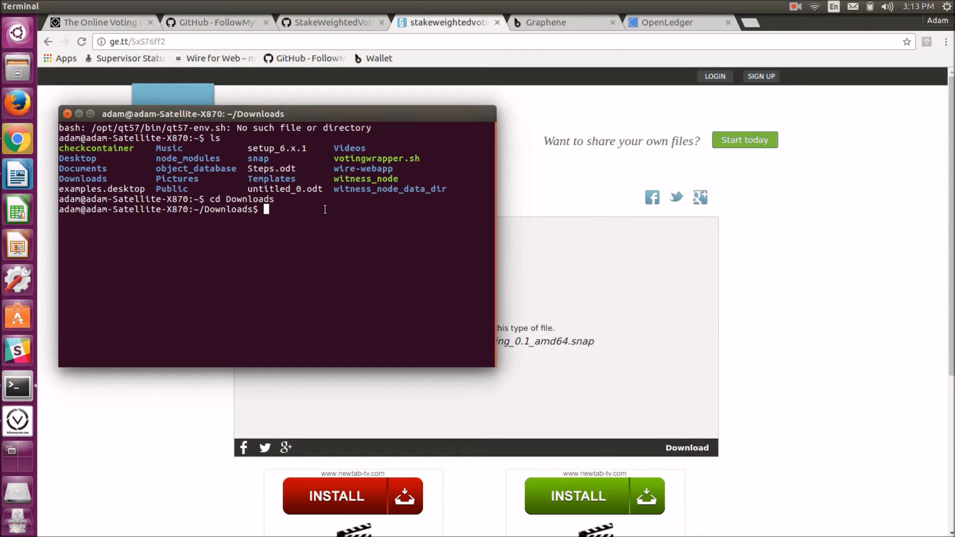
type("sudo snap install -force-dangerous *.snap")
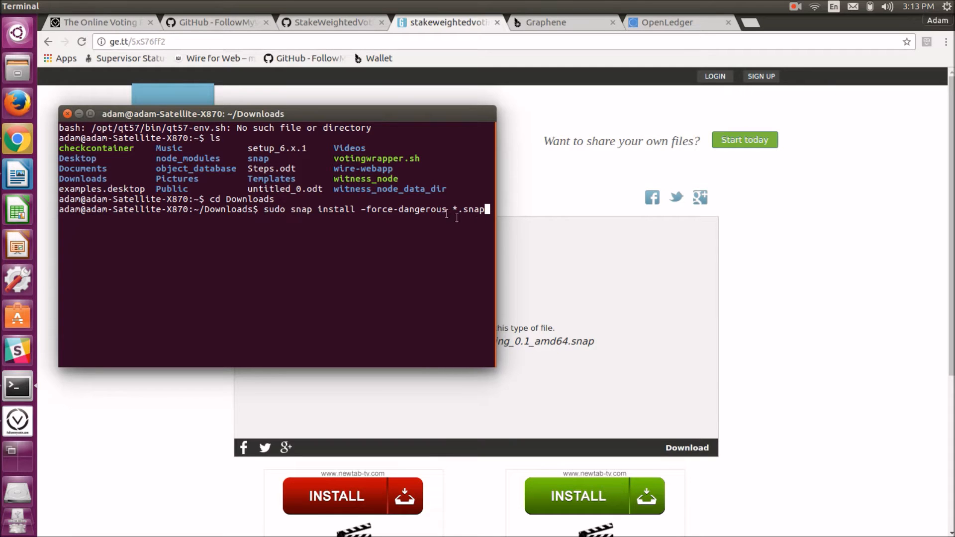
left_click(67, 114)
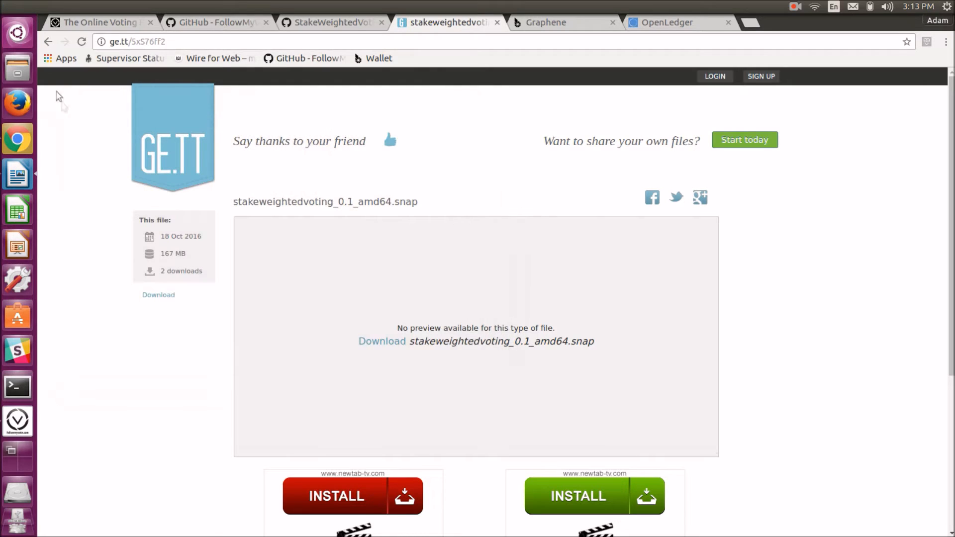
Search the desktop dash for stake weighted voting, then dismiss the dash
left_click(23, 37)
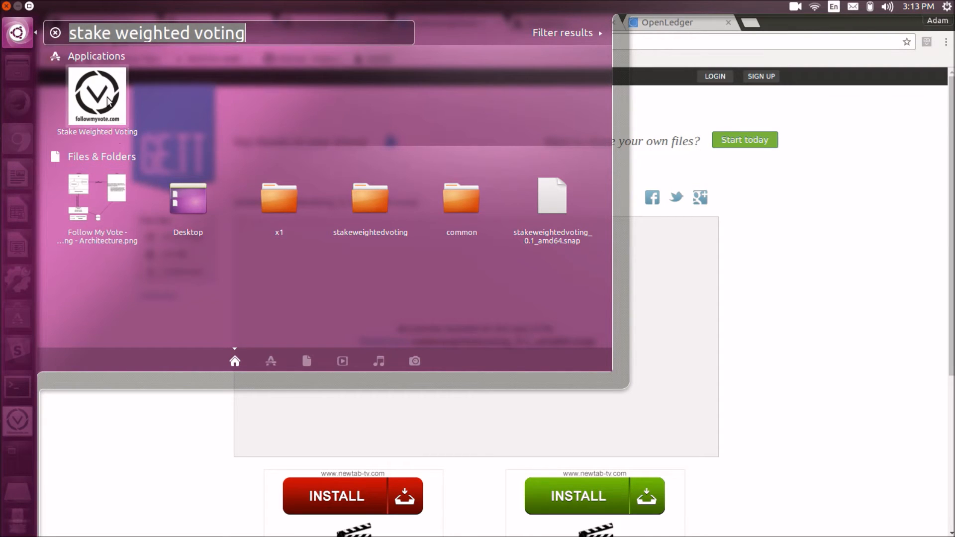
left_click(129, 420)
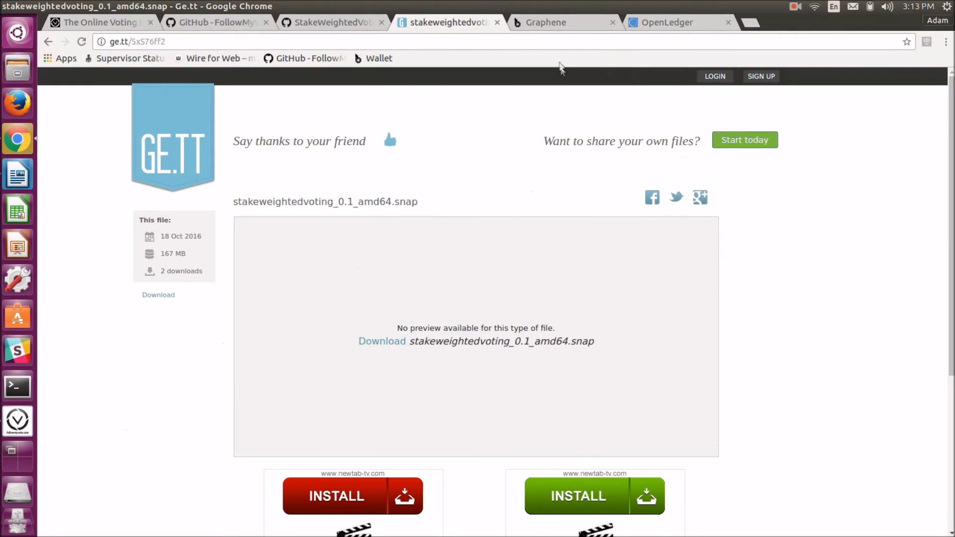
Switch to the Graphene wallet tab and reload its Connect page
left_click(554, 26)
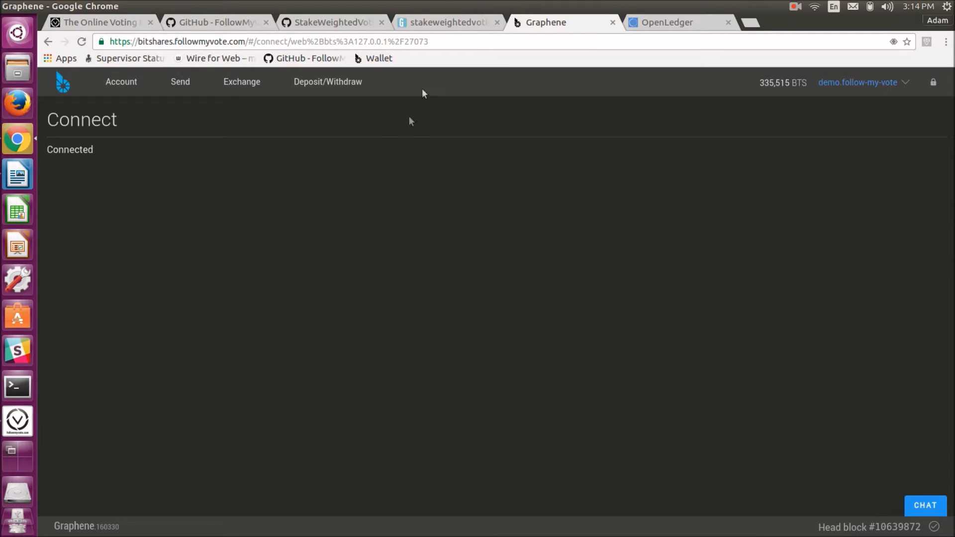
left_click(447, 38)
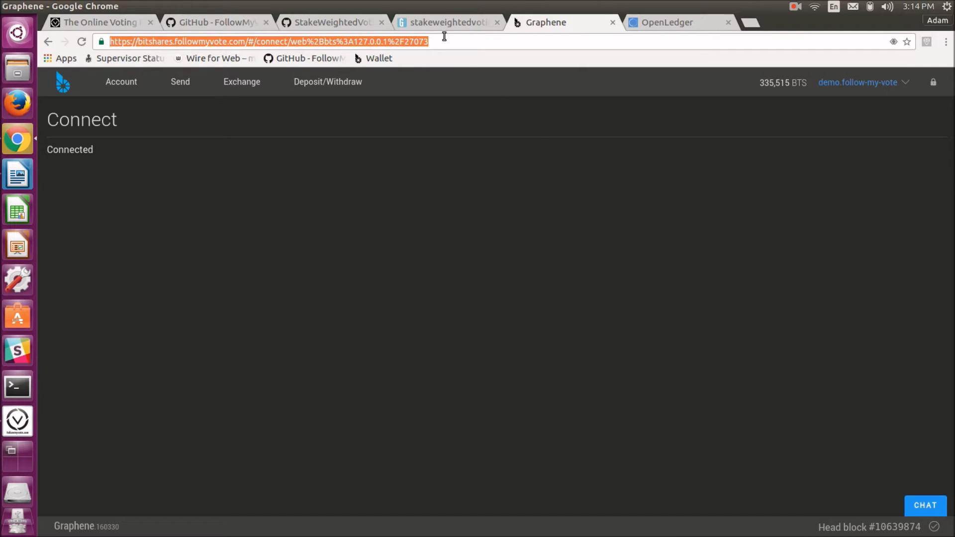
key("Return")
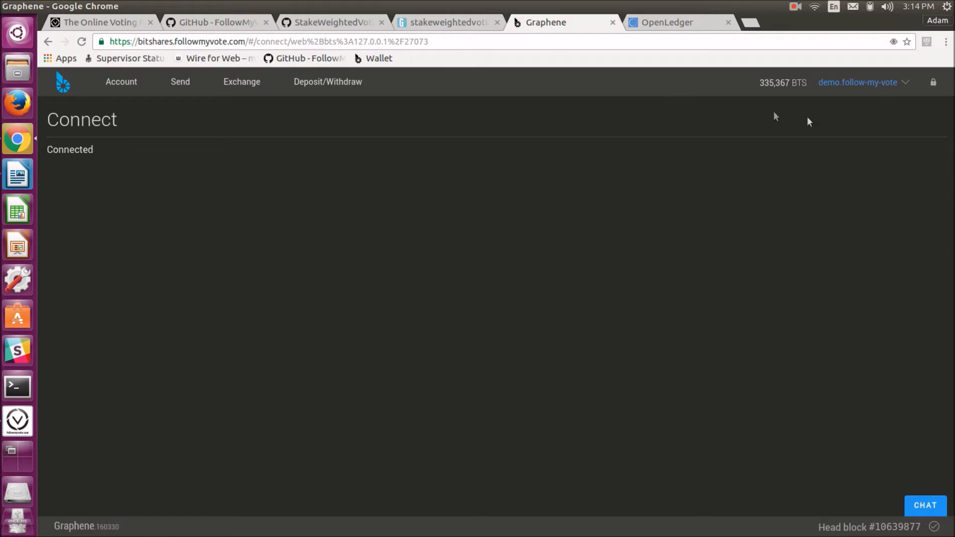
Open the wallet's Settings and browse for a backup file to restore, cancelling the file chooser
left_click(906, 80)
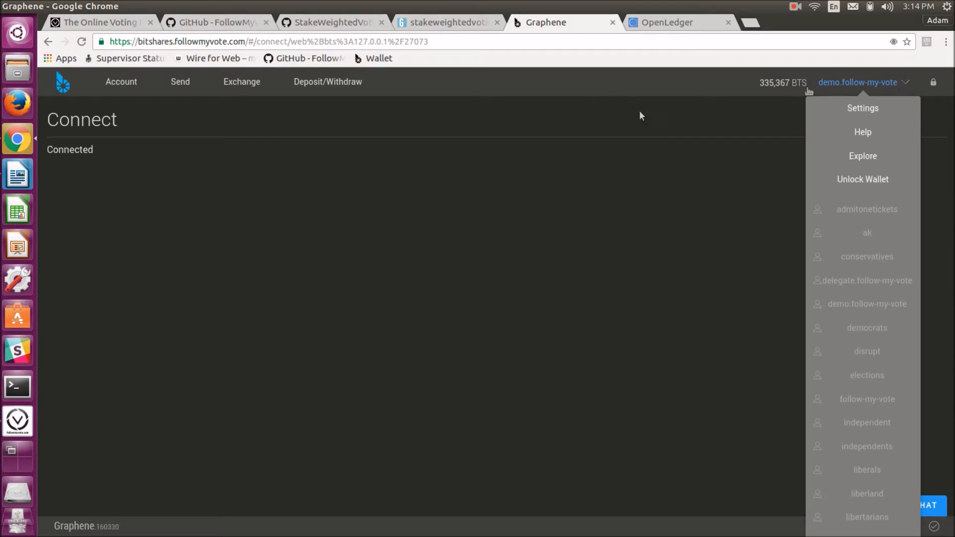
left_click(861, 109)
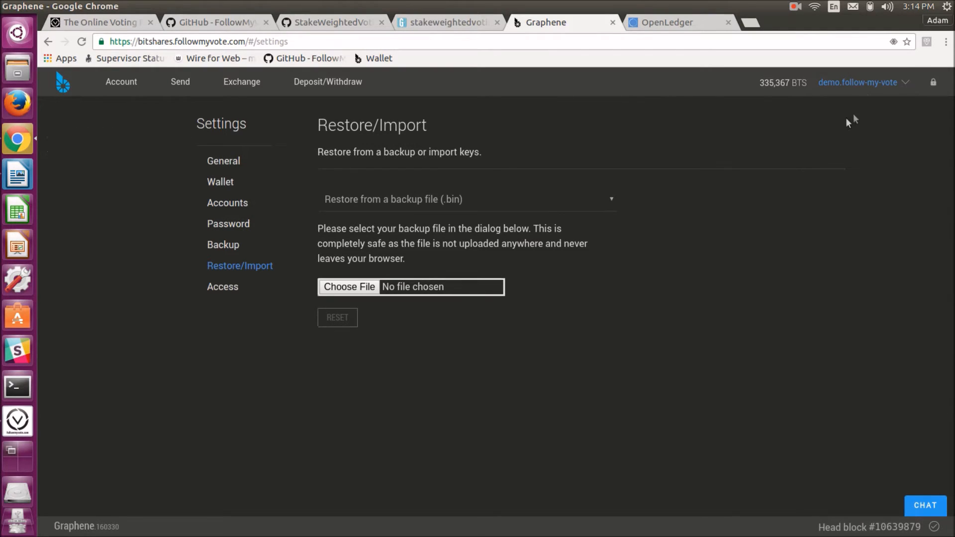
left_click(348, 287)
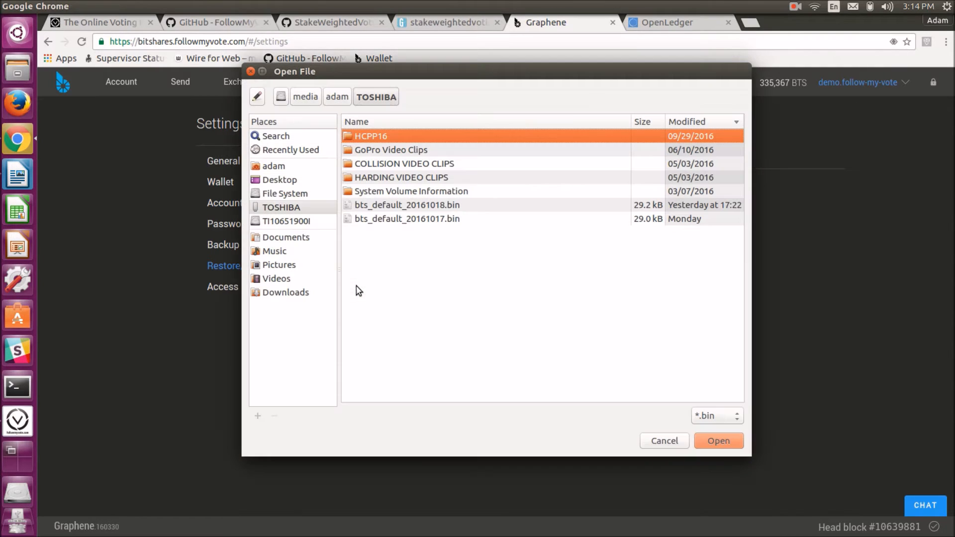
left_click(664, 441)
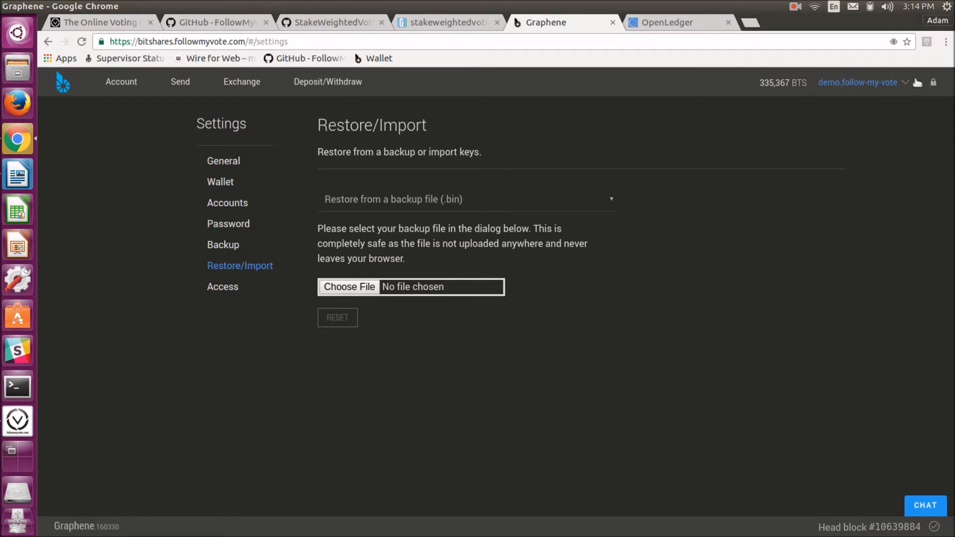
Open the demo.follow-my-vote account overview and select its web address
left_click(122, 86)
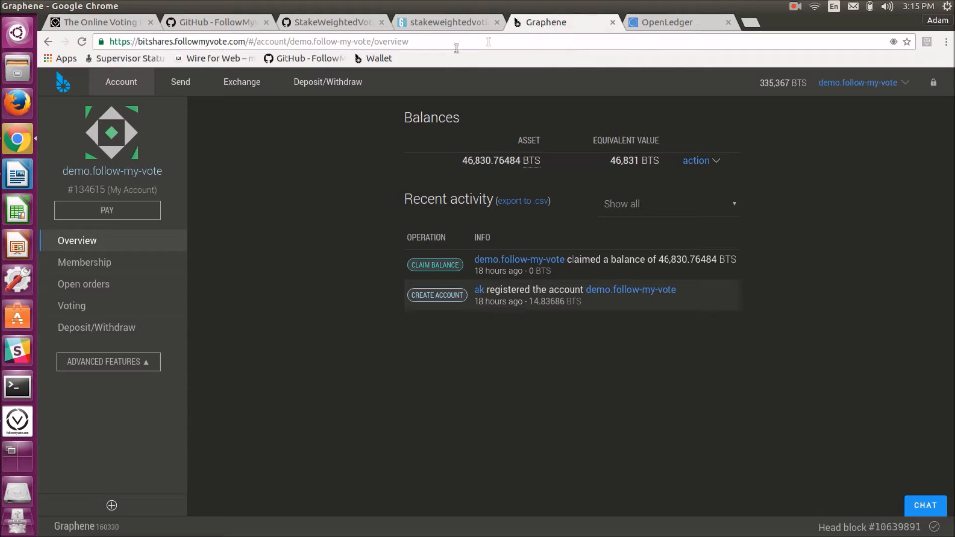
left_click(438, 45)
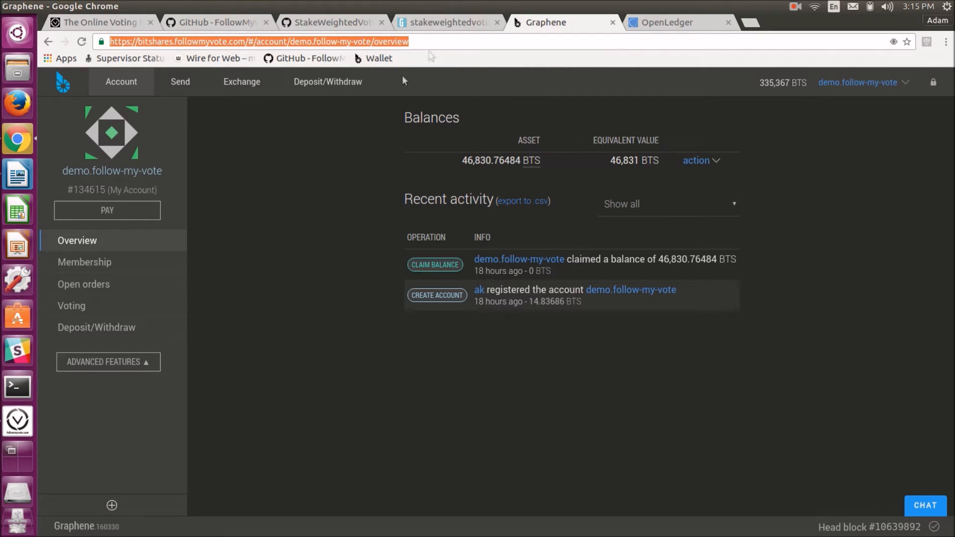
Launch the Stake Weighted Voting app and choose YES on the voluntary society contest
left_click(16, 420)
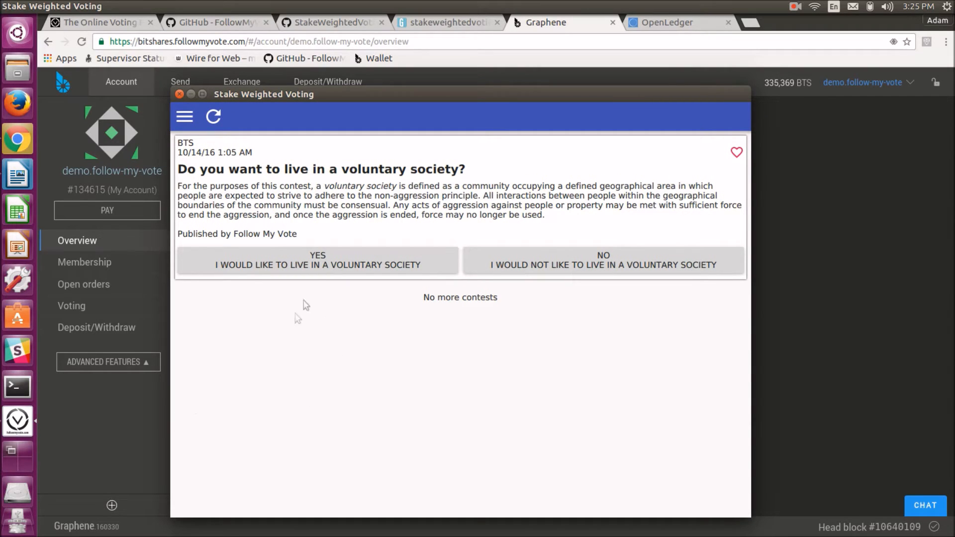
left_click(319, 265)
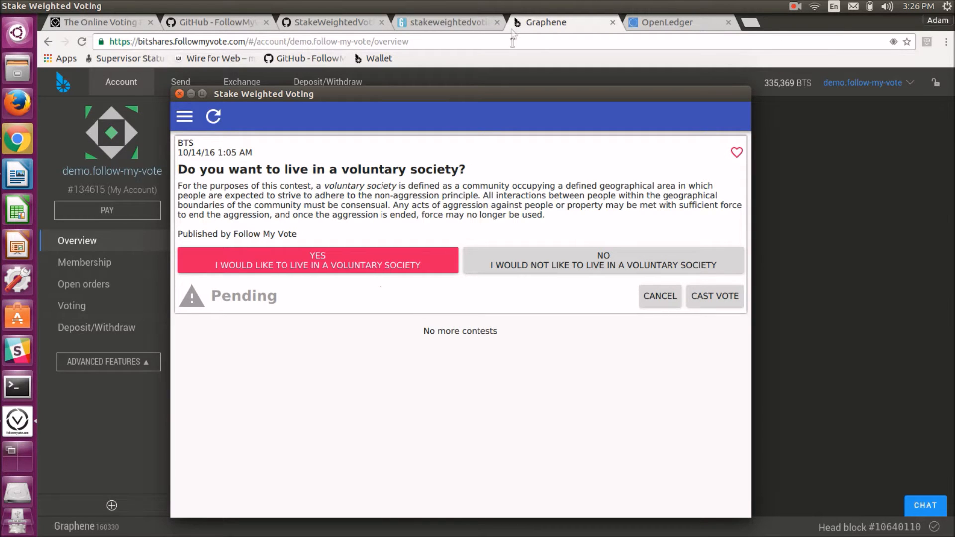
left_click_drag(500, 92, 525, 93)
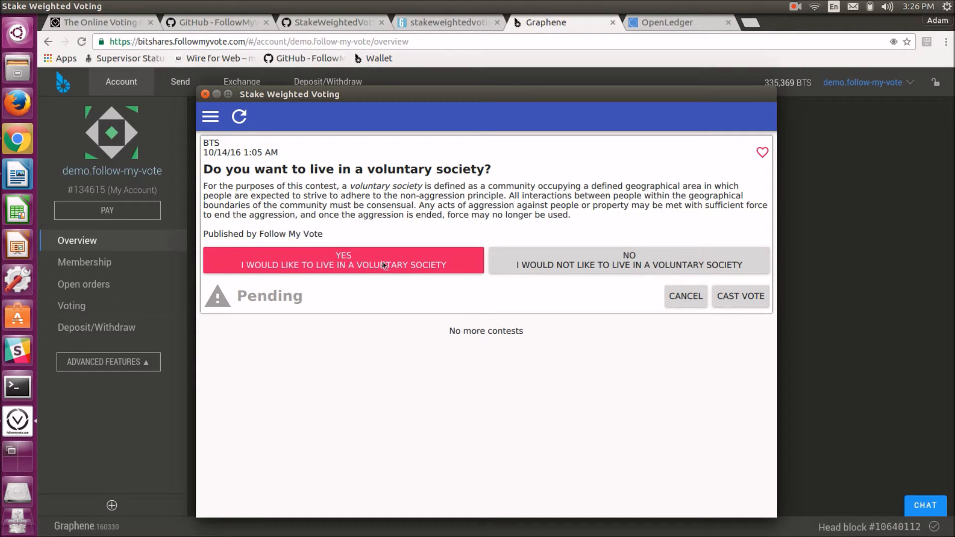
left_click(509, 264)
left_click(441, 269)
Cast the vote and confirm the resulting transaction in the Graphene wallet
left_click(728, 299)
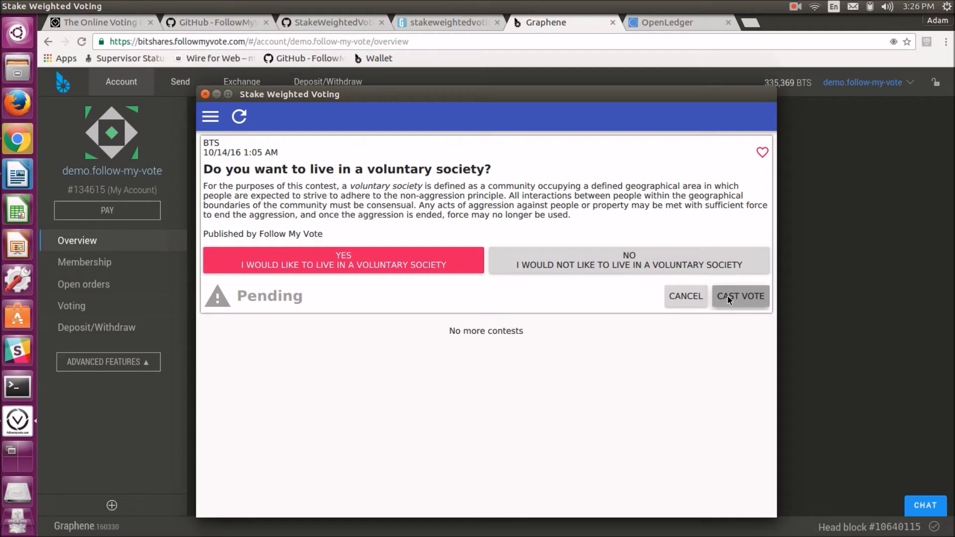
left_click(727, 297)
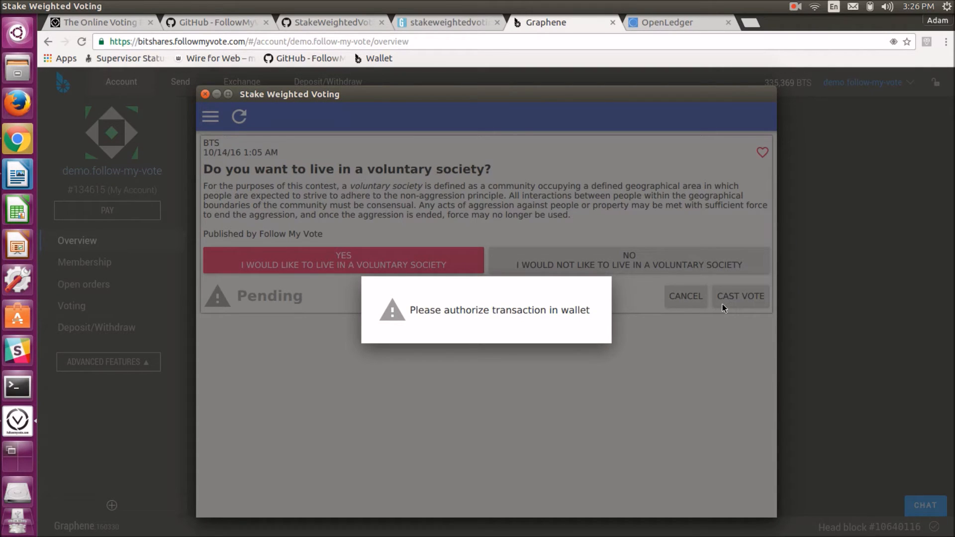
left_click(551, 61)
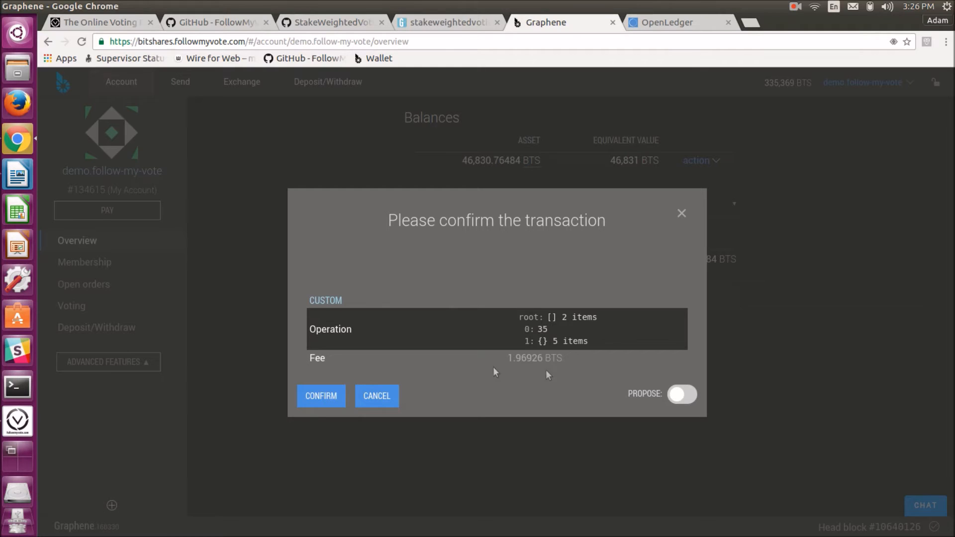
left_click(320, 406)
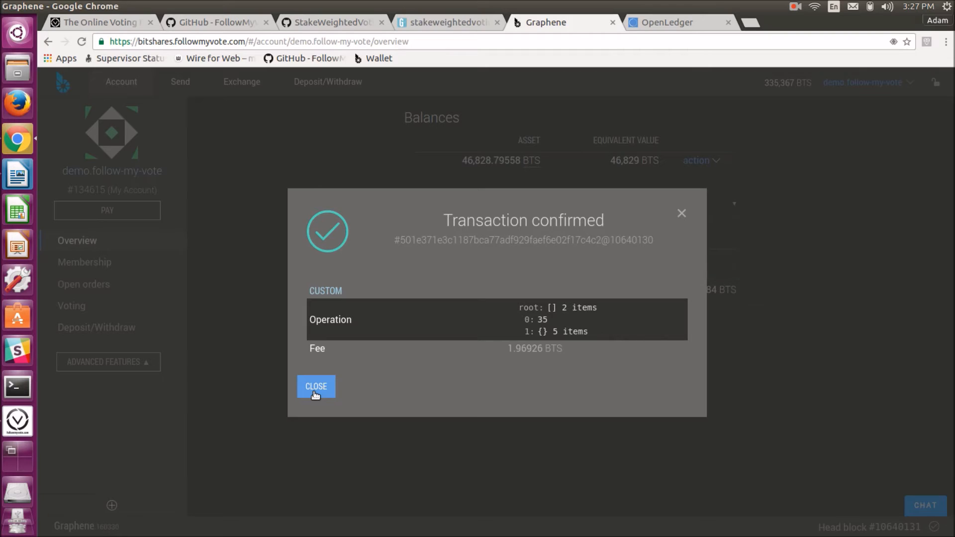
Close the transaction confirmation and open the voluntary society contest's details in the Stake Weighted Voting app
left_click(315, 387)
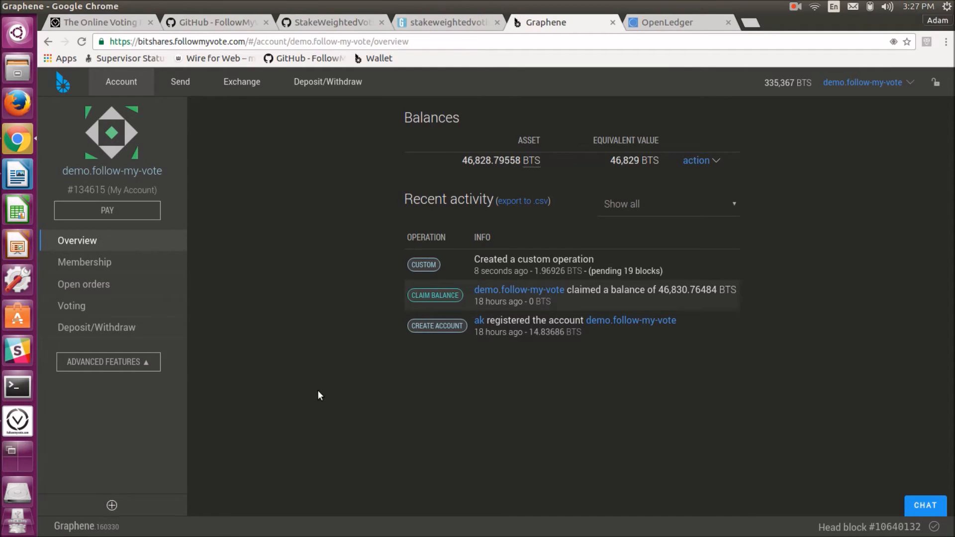
left_click(19, 431)
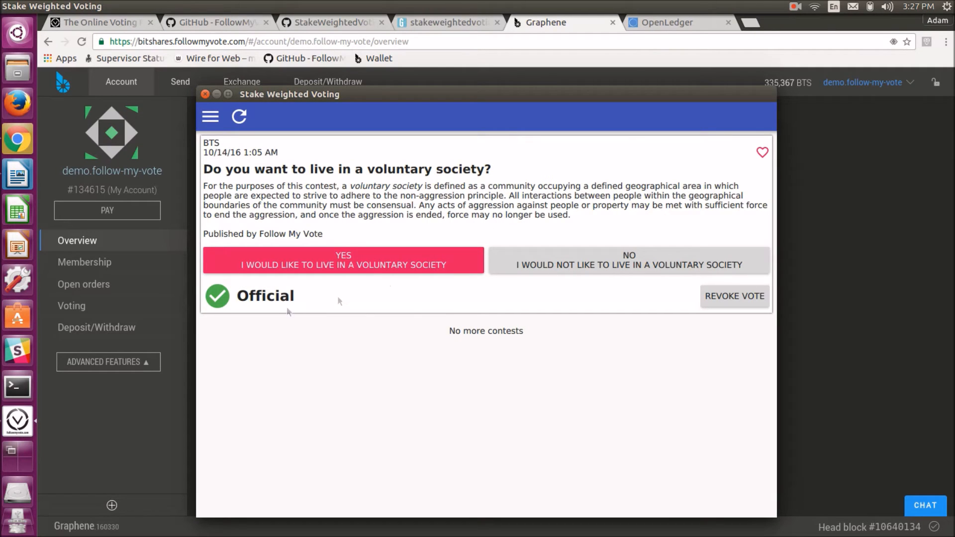
left_click(512, 151)
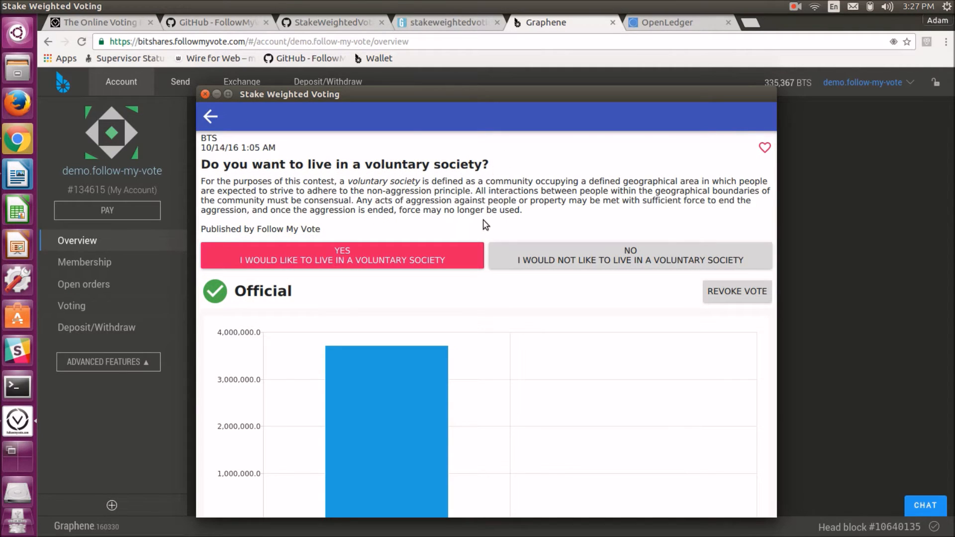
Examine the contest's results chart and the list of voters with their weights
scroll(472, 229, "down", 3)
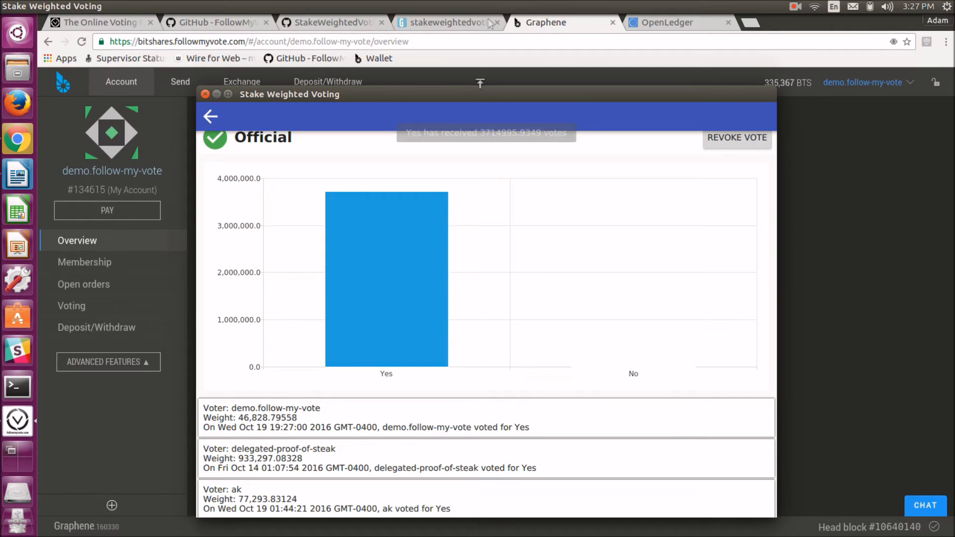
left_click_drag(476, 93, 475, 208)
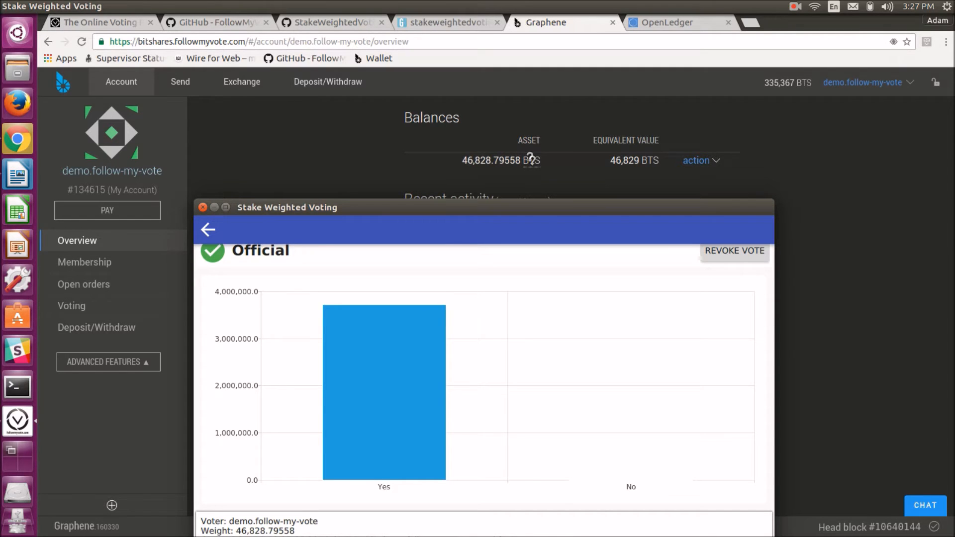
left_click_drag(539, 207, 549, 87)
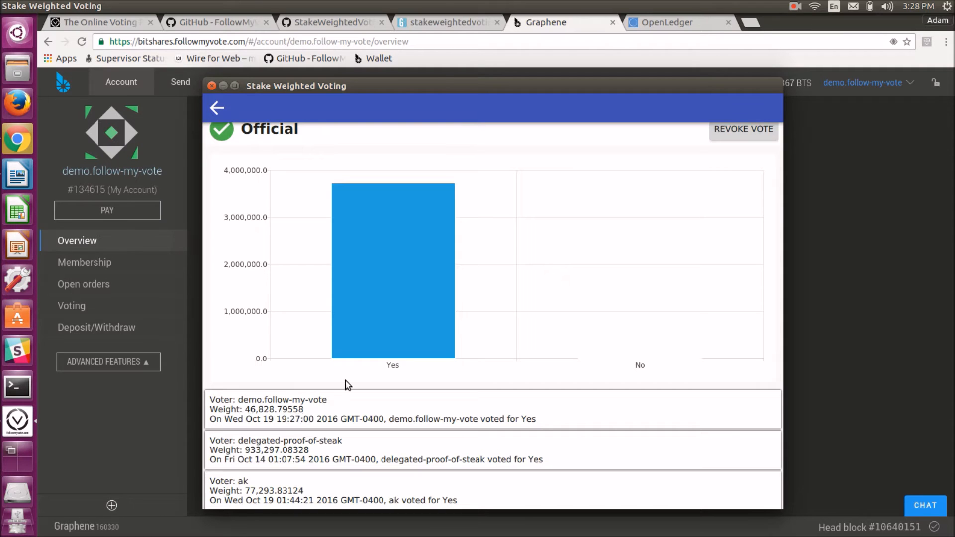
scroll(346, 385, "up", 3)
scroll(345, 383, "down", 3)
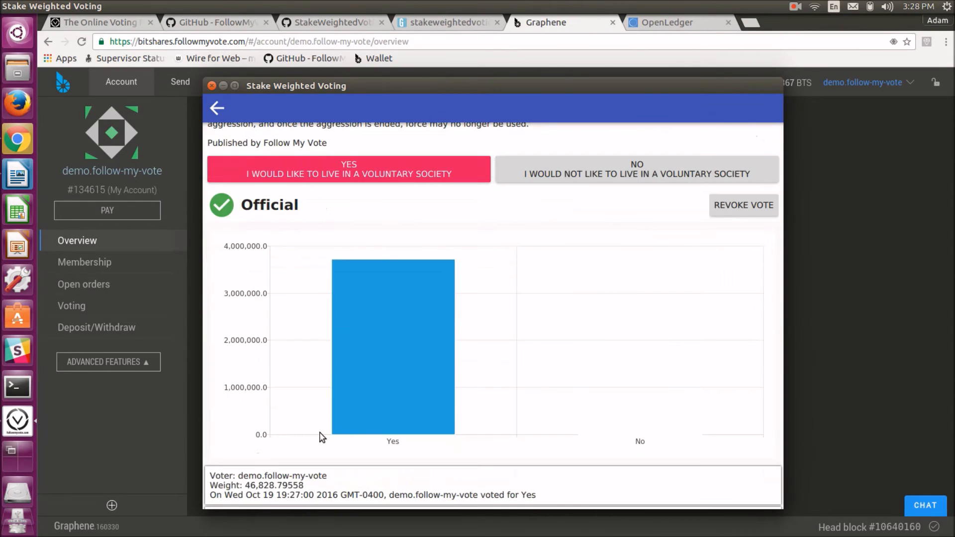
scroll(320, 437, "down", 2)
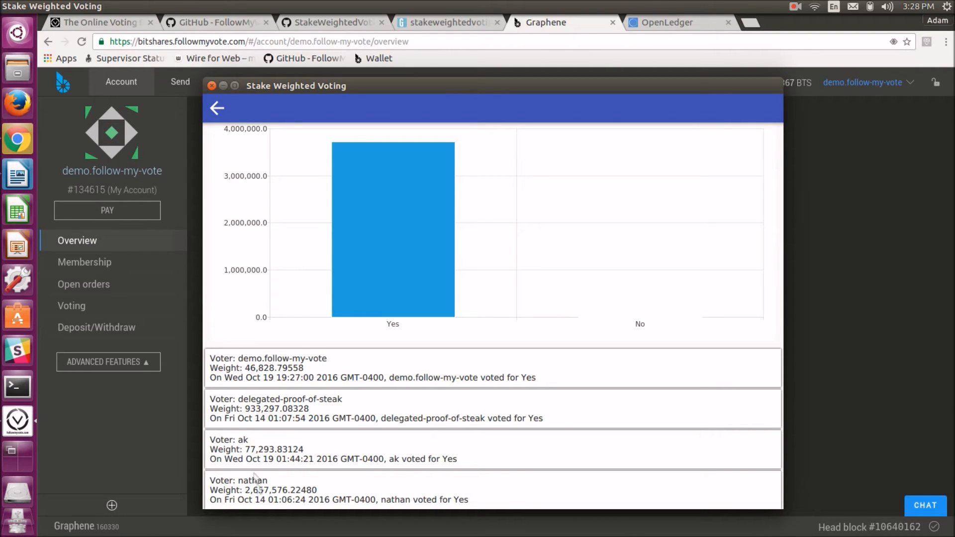
scroll(299, 328, "up", 2)
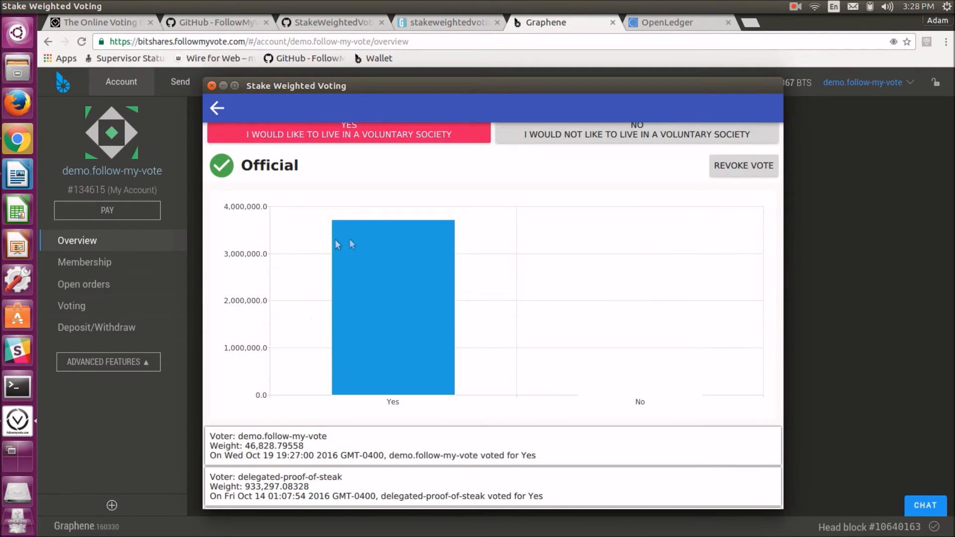
mouse_move(350, 241)
mouse_move(397, 278)
scroll(366, 280, "down", 3)
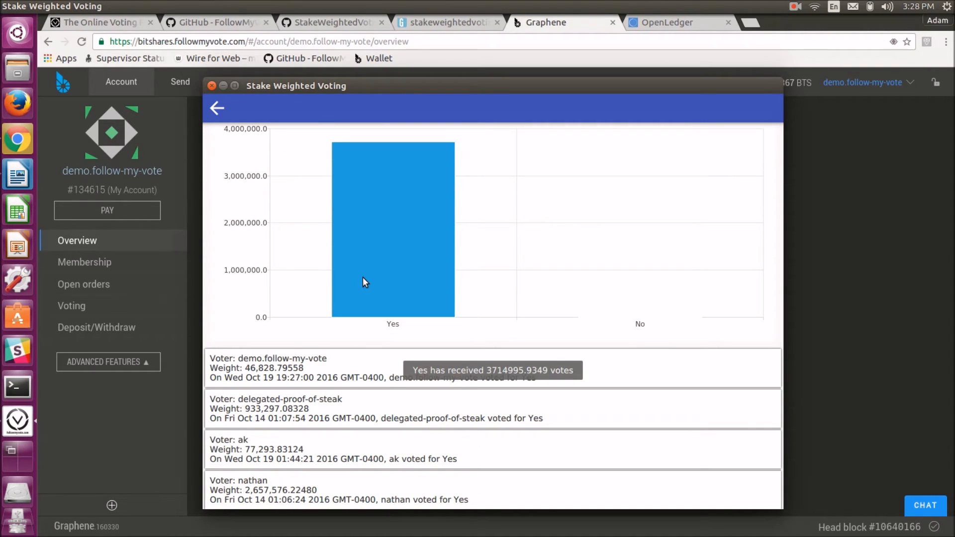
scroll(363, 282, "up", 3)
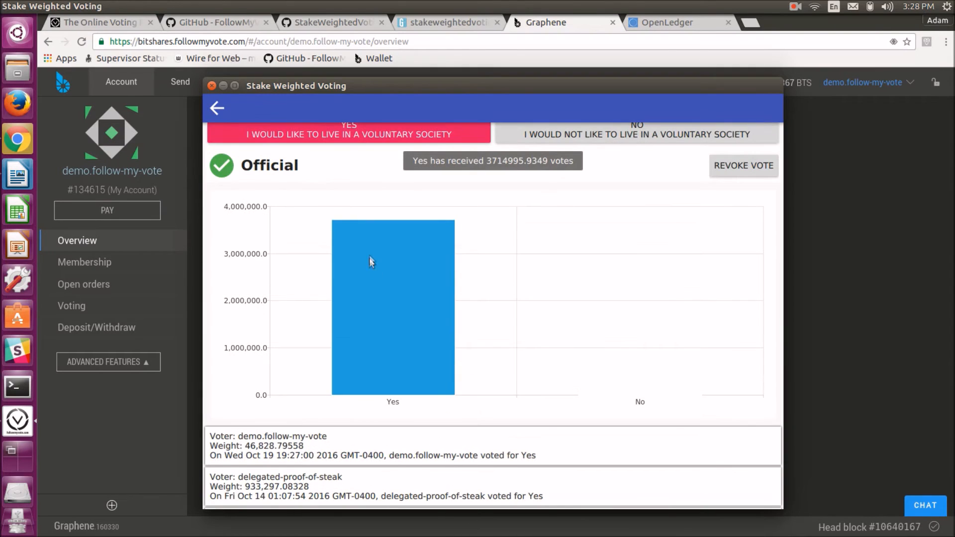
scroll(365, 255, "up", 4)
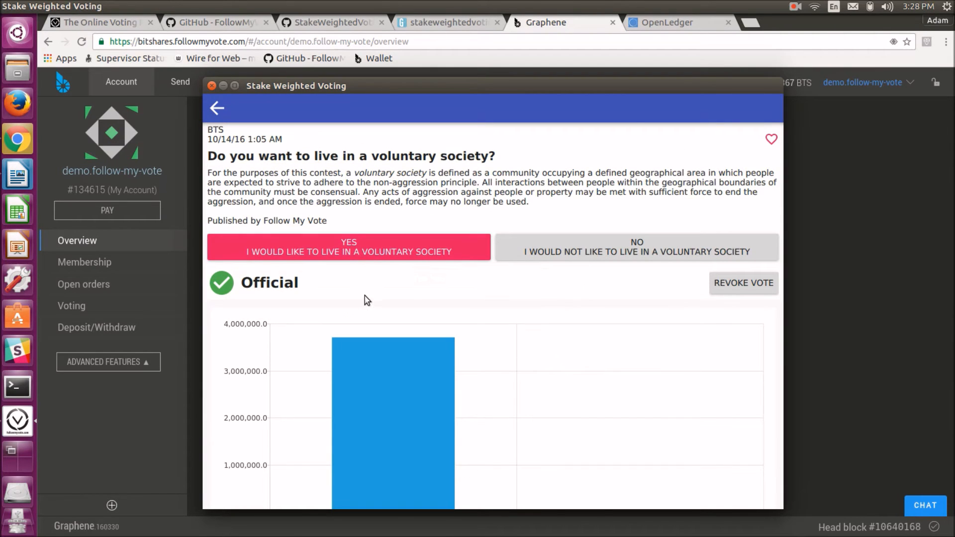
Start a new contest named 'Which candidates do you support for President and Vice President of the United States?'
left_click(217, 108)
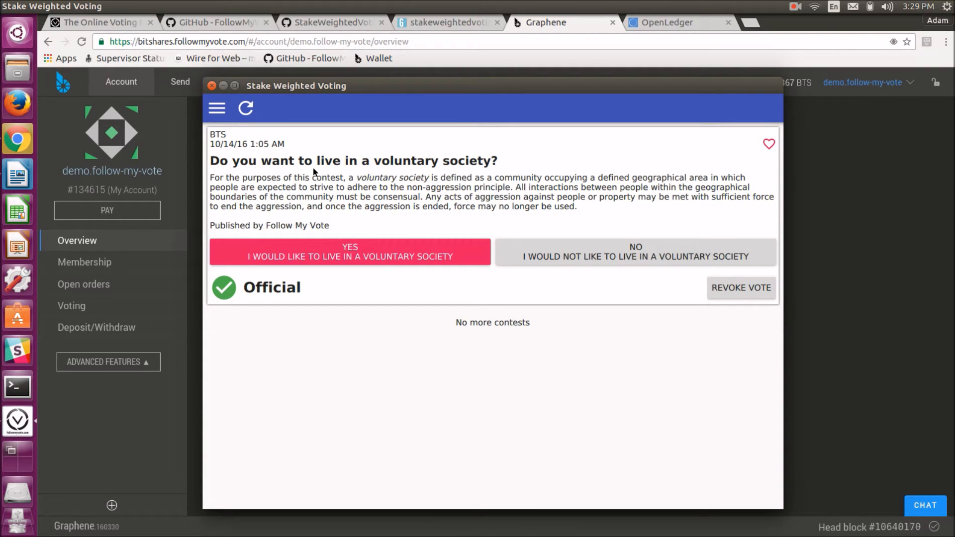
left_click(218, 111)
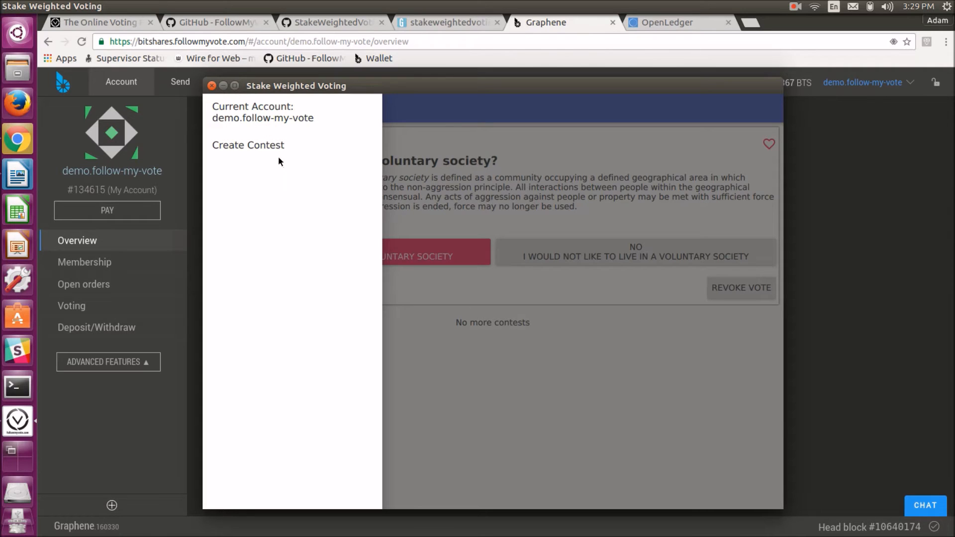
left_click(241, 146)
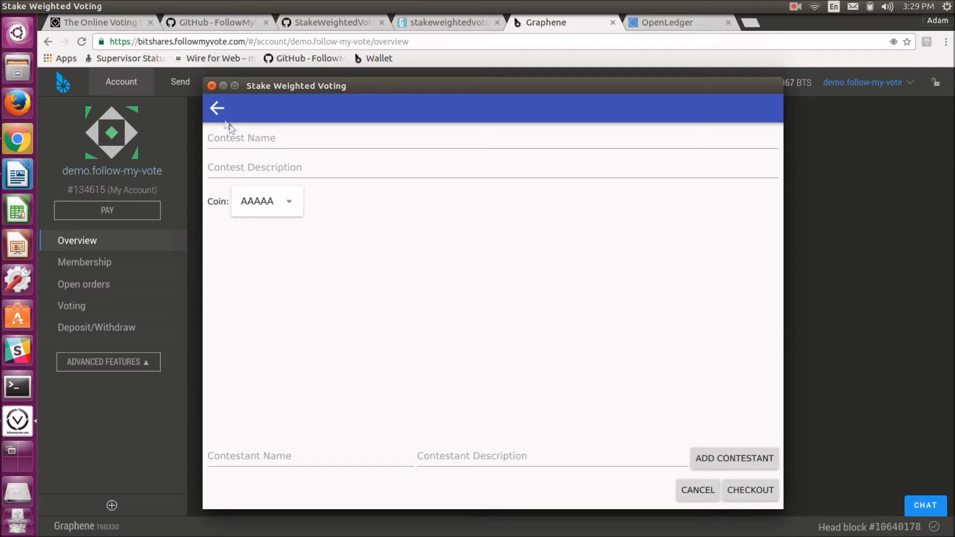
left_click(254, 134)
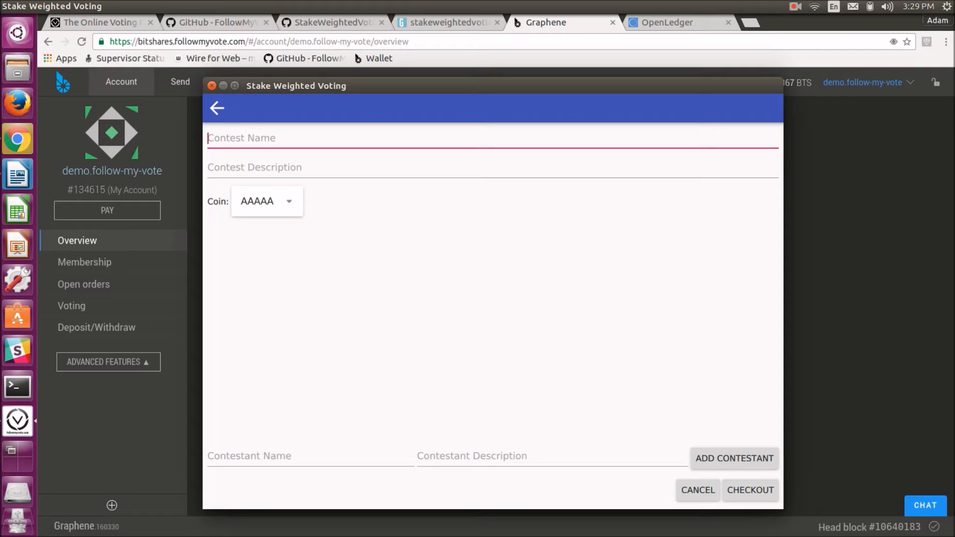
key("alt+Tab")
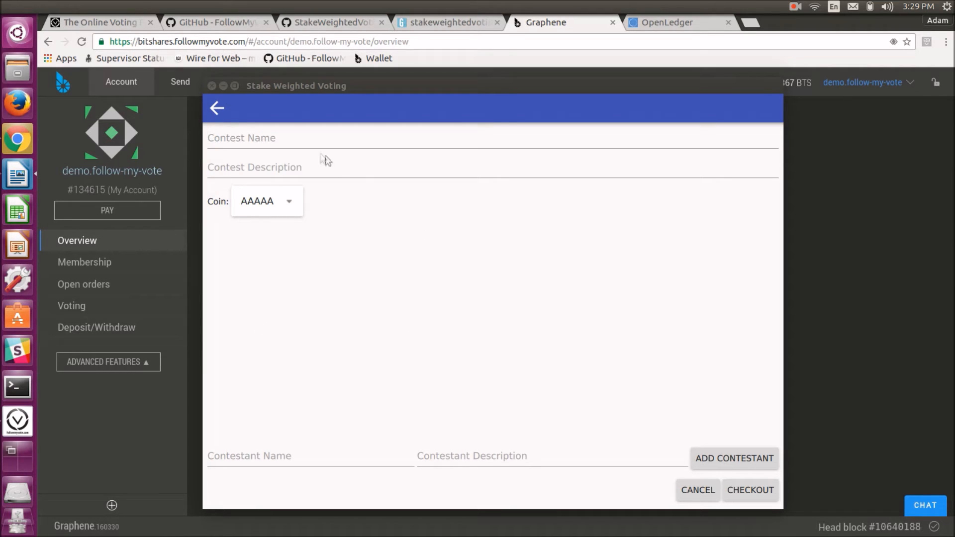
left_click(304, 144)
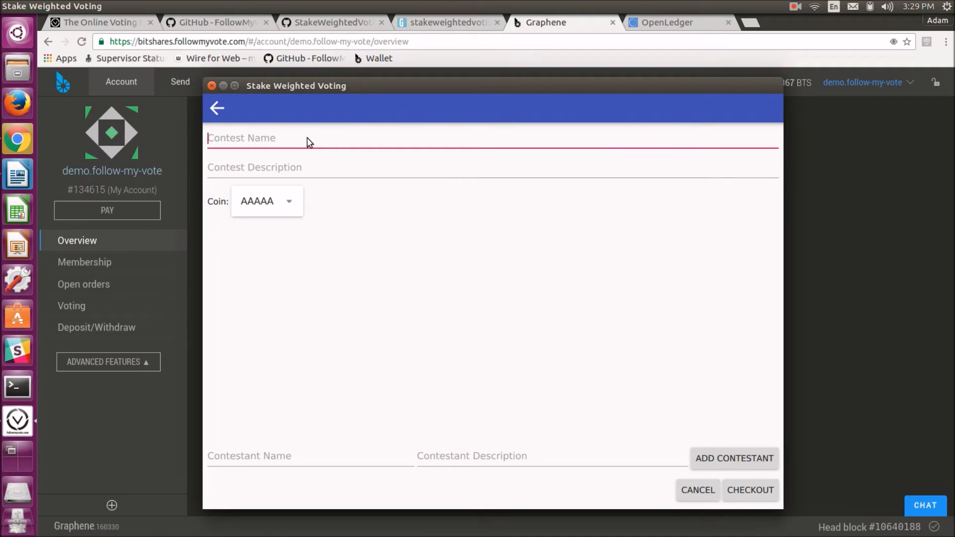
type("Which candidates do you support for President and Vice President of the United States?")
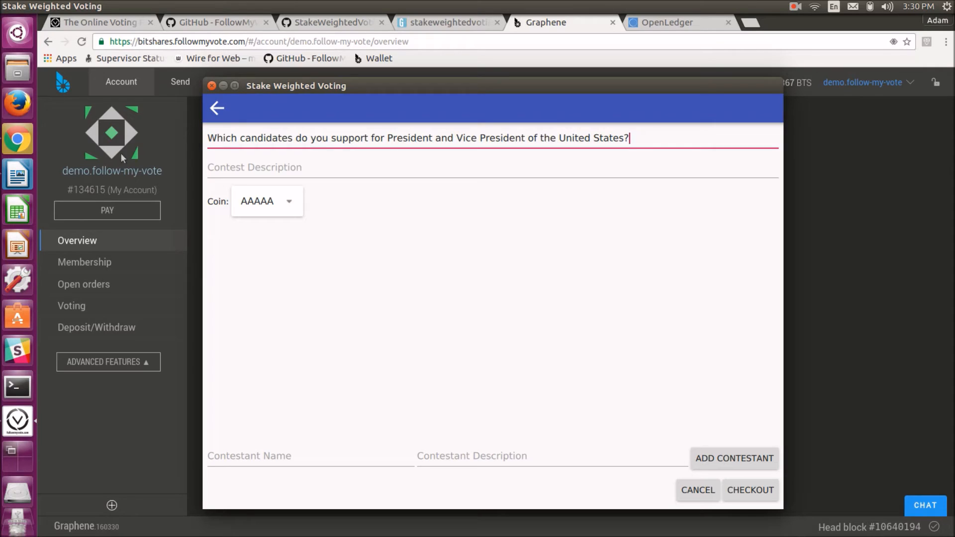
Add the contestant Gary Johnson / William Weld with the description Libertarian Party
left_click(18, 174)
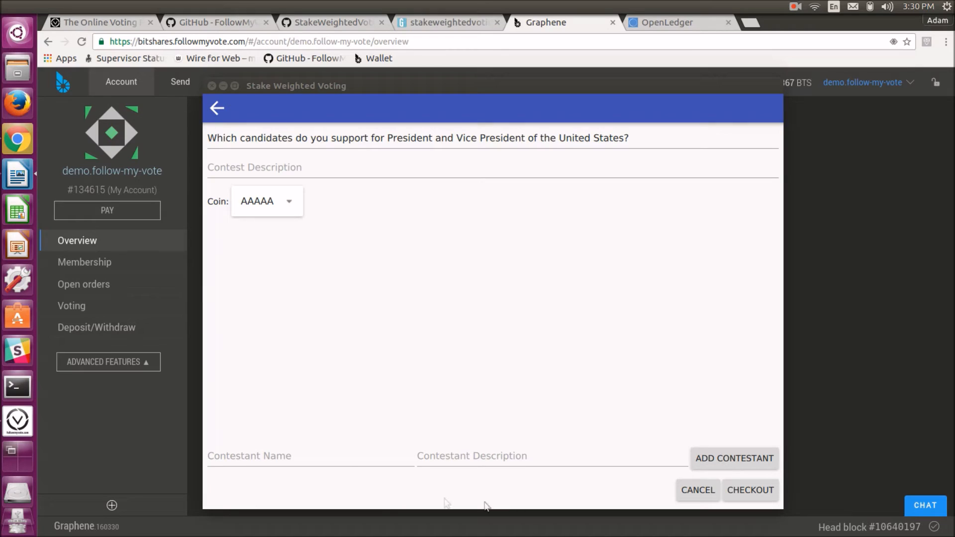
left_click(335, 458)
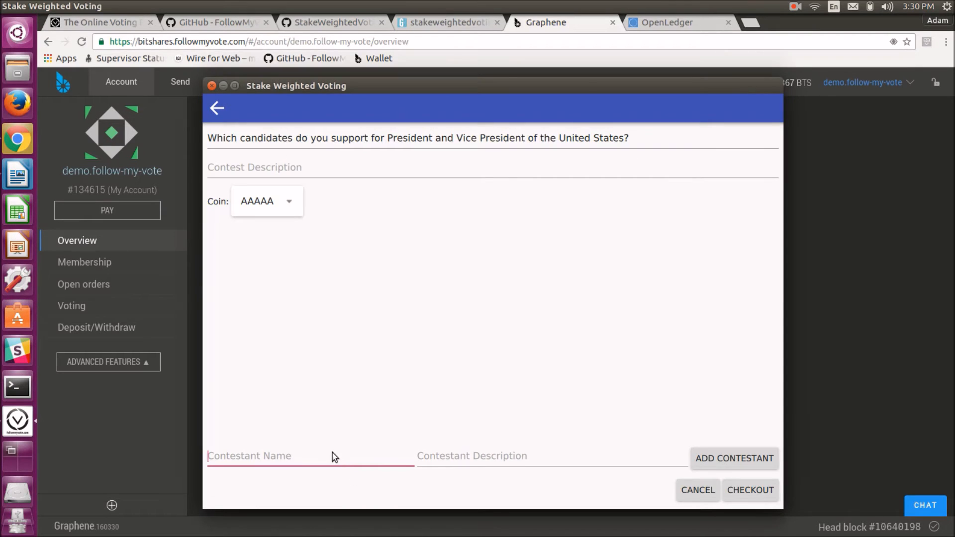
type("Gary Johnson / William Weld")
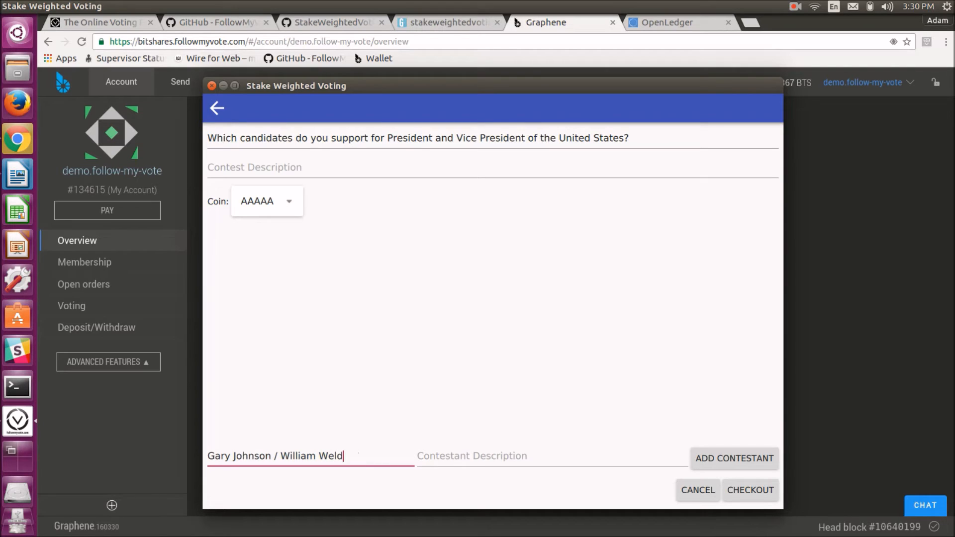
key("alt+Tab")
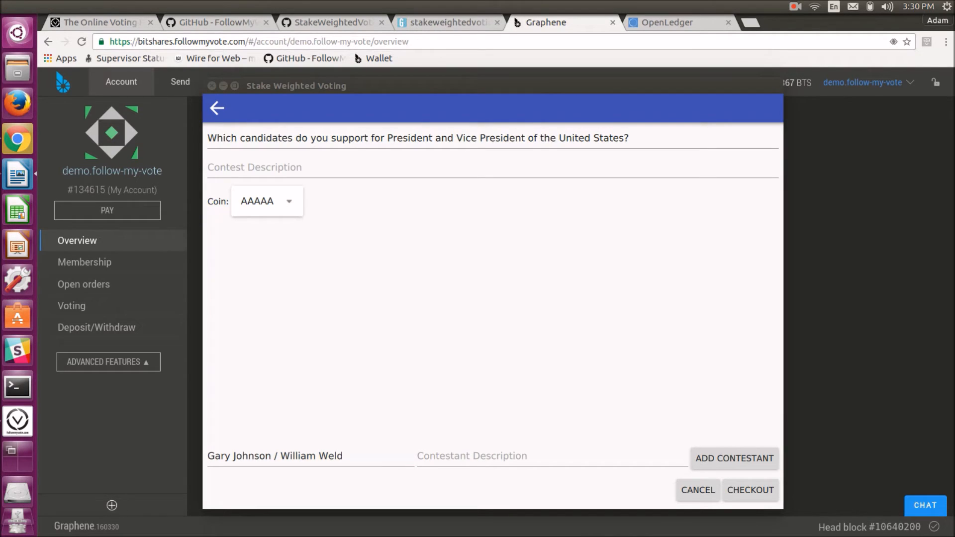
left_click(465, 457)
type("Libertarian Party")
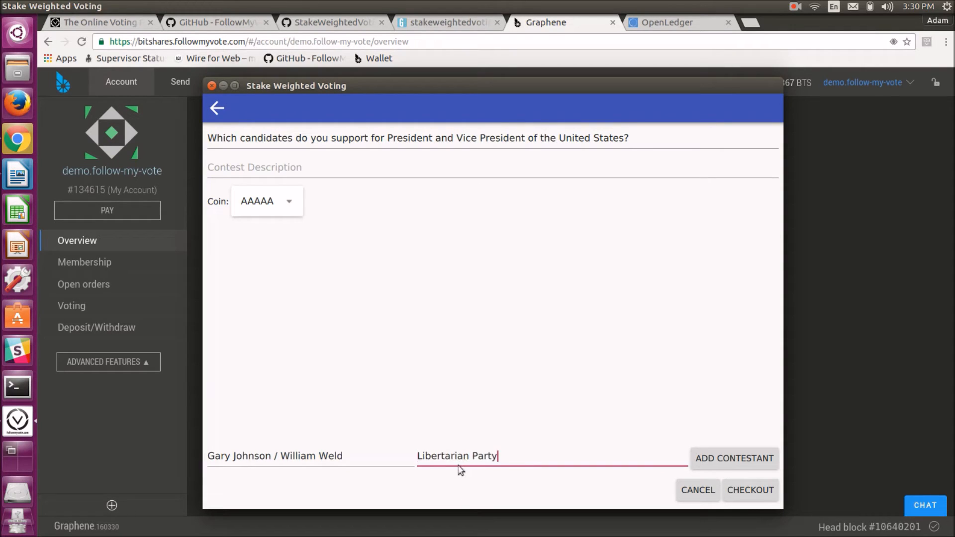
left_click(728, 463)
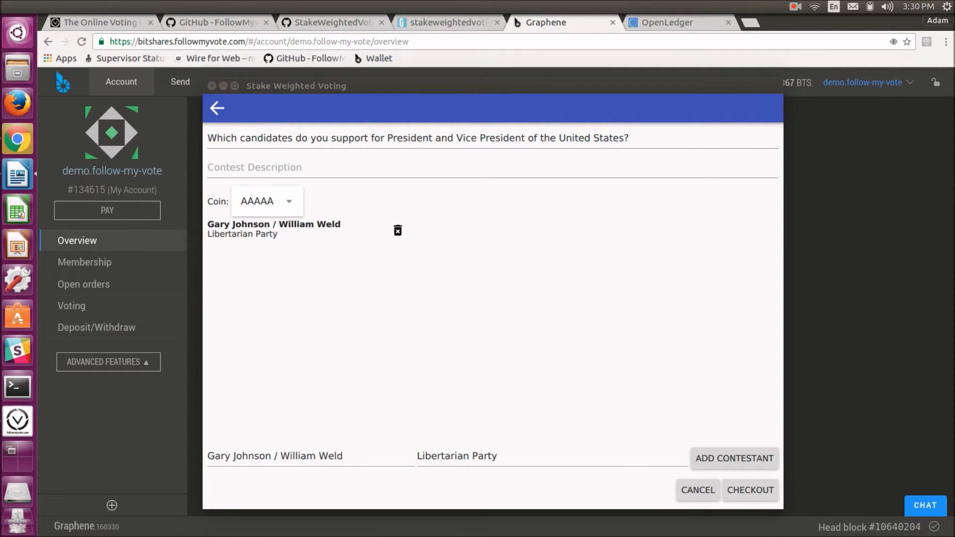
Add the contestant Hillary Clinton / Tim Kaine with the description Democratic Party
left_click(291, 457)
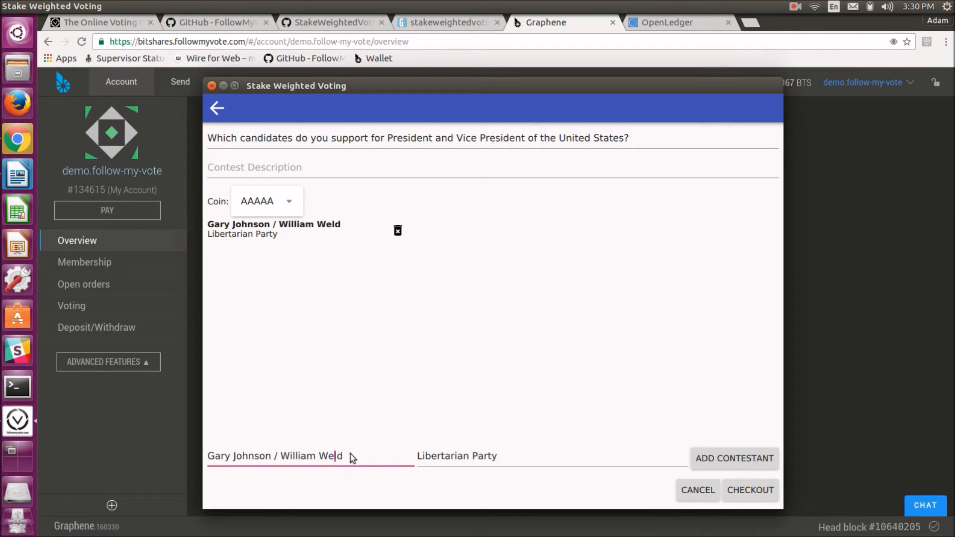
key("BackSpace")
key("BackSpace")
key("BackSpace")
key("BackSpace")
key("BackSpace")
key("BackSpace")
key("BackSpace")
key("BackSpace")
key("BackSpace")
key("BackSpace")
key("BackSpace")
key("BackSpace")
key("BackSpace")
key("BackSpace")
key("BackSpace")
key("BackSpace")
key("BackSpace")
key("BackSpace")
key("BackSpace")
key("BackSpace")
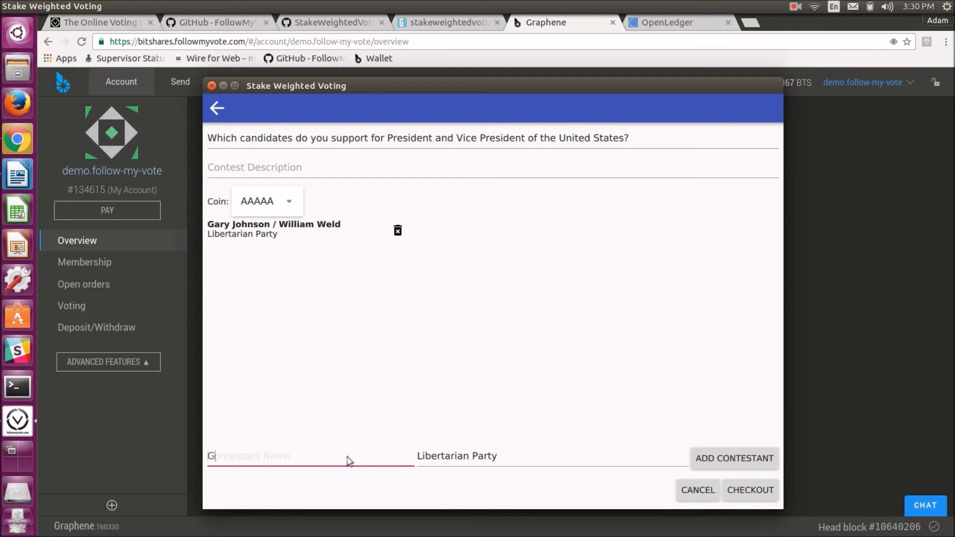
type("Hillary Clinton / Tim Kaine")
left_click(506, 461)
key("BackSpace")
key("BackSpace")
key("BackSpace")
key("BackSpace")
key("BackSpace")
key("BackSpace")
key("BackSpace")
key("BackSpace")
key("BackSpace")
key("BackSpace")
key("BackSpace")
key("BackSpace")
key("BackSpace")
key("BackSpace")
key("BackSpace")
key("BackSpace")
key("BackSpace")
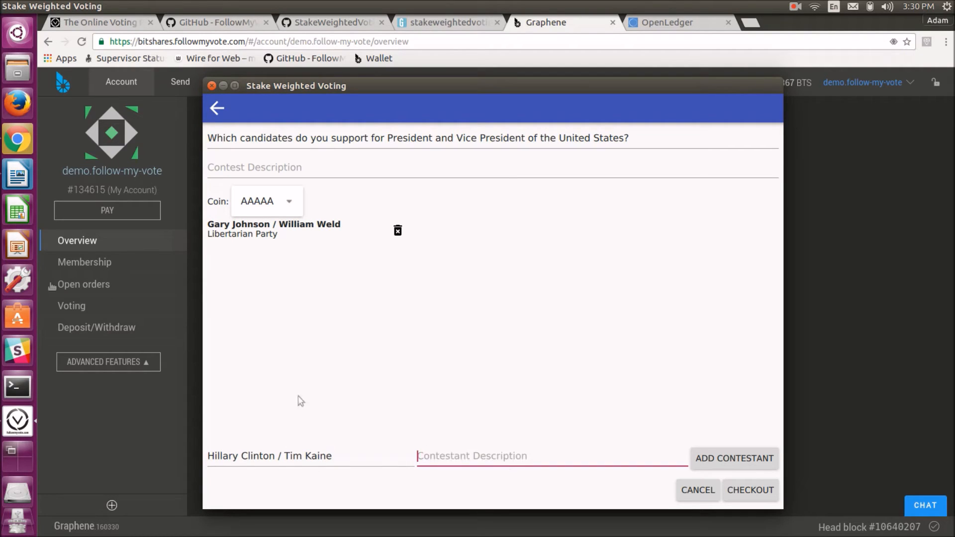
key("alt+Tab")
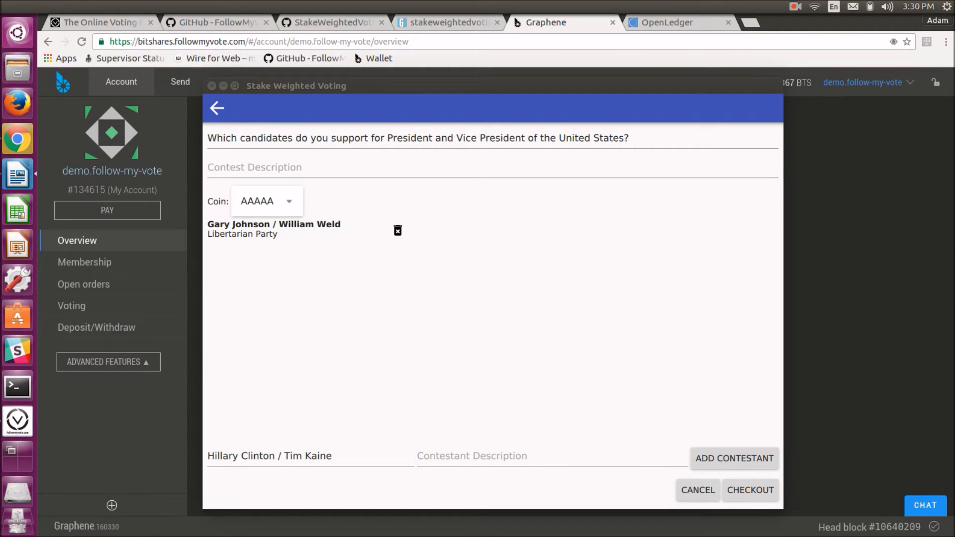
left_click(501, 461)
type("Democratic Party")
left_click(744, 460)
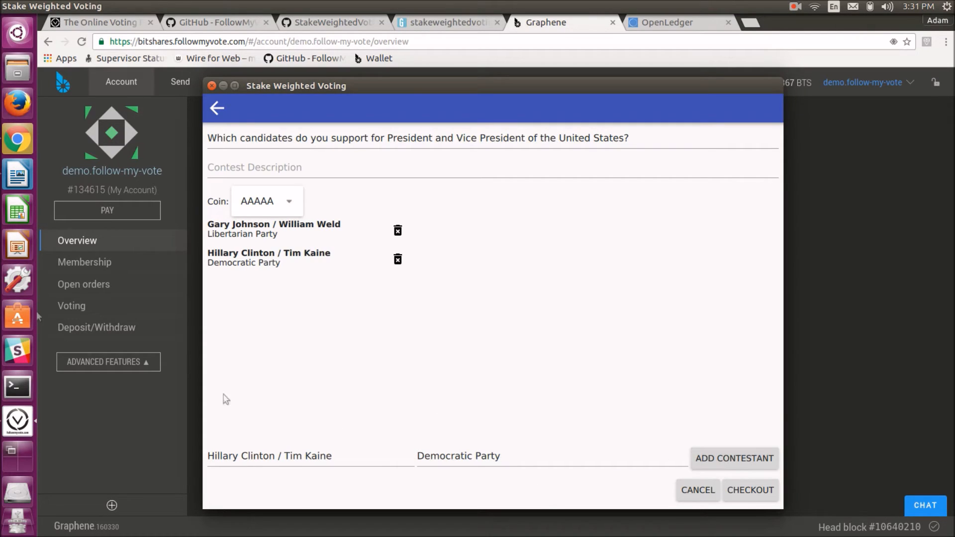
Add the contestant Donald Trump / Mike Pence with the description Republican Party
key("alt+Tab")
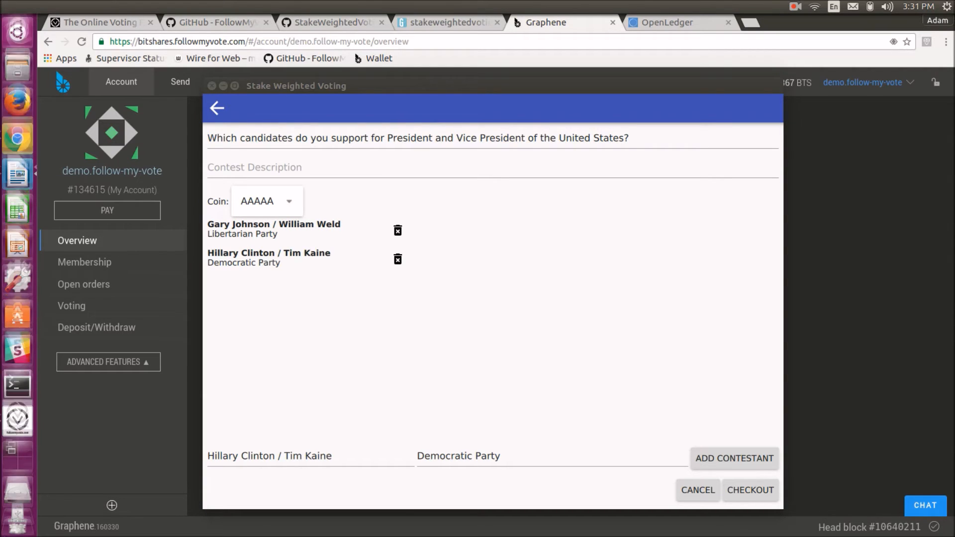
left_click(347, 462)
key("BackSpace")
key("BackSpace")
key("BackSpace")
key("BackSpace")
key("BackSpace")
key("BackSpace")
key("BackSpace")
key("BackSpace")
key("BackSpace")
key("BackSpace")
key("BackSpace")
key("BackSpace")
key("BackSpace")
key("BackSpace")
key("BackSpace")
key("BackSpace")
key("BackSpace")
key("BackSpace")
key("BackSpace")
key("BackSpace")
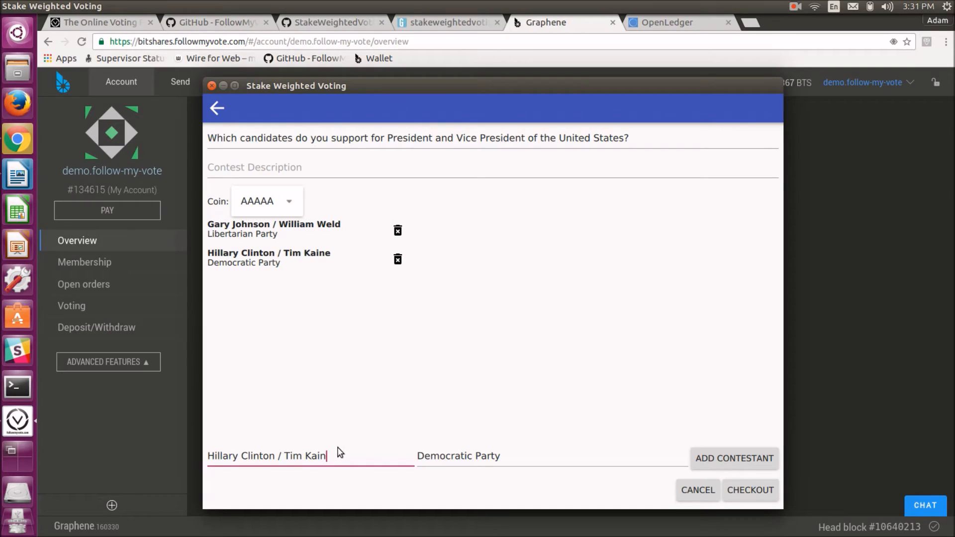
type("Donald Trump / Mike Pence")
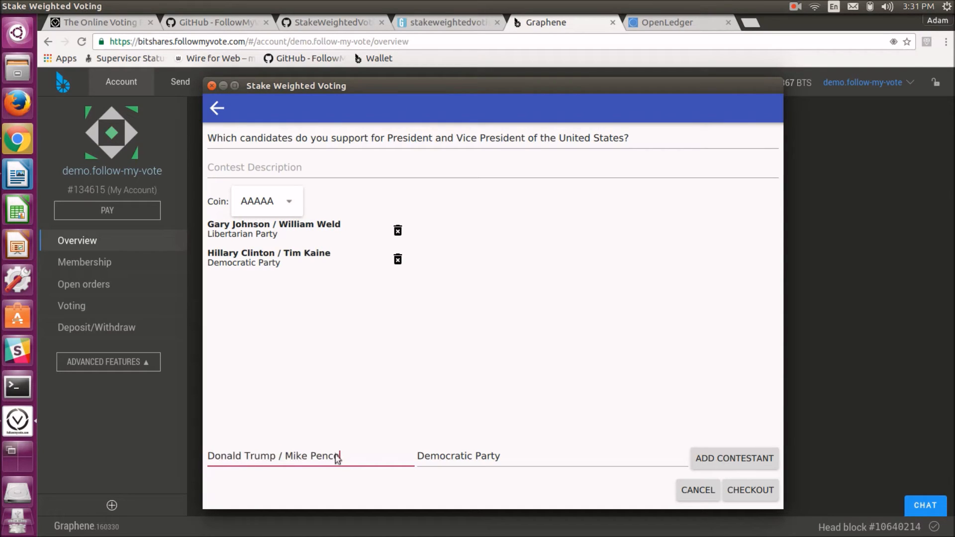
left_click(501, 457)
key("BackSpace")
key("BackSpace")
key("BackSpace")
key("BackSpace")
key("BackSpace")
key("BackSpace")
key("BackSpace")
key("BackSpace")
key("BackSpace")
key("BackSpace")
key("BackSpace")
key("BackSpace")
key("BackSpace")
key("BackSpace")
key("BackSpace")
key("BackSpace")
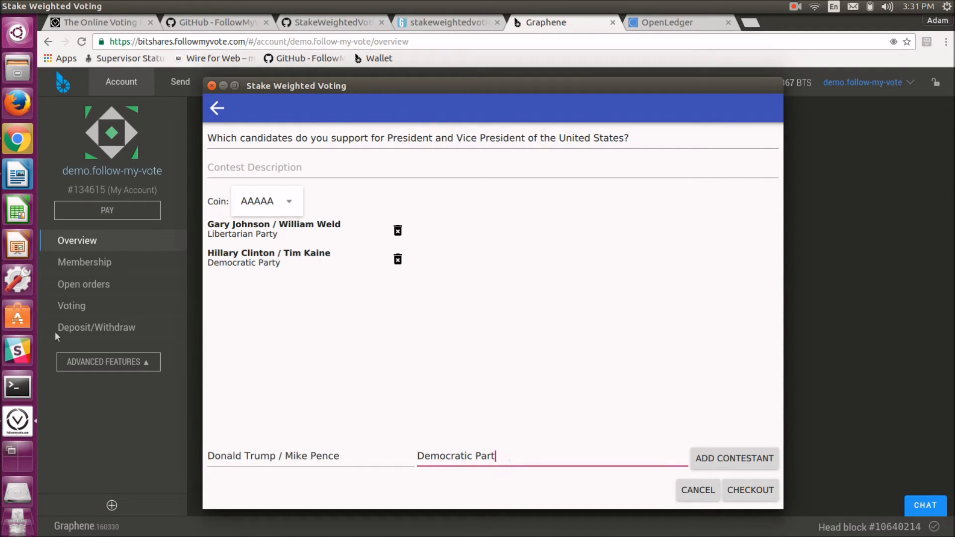
key("alt+Tab")
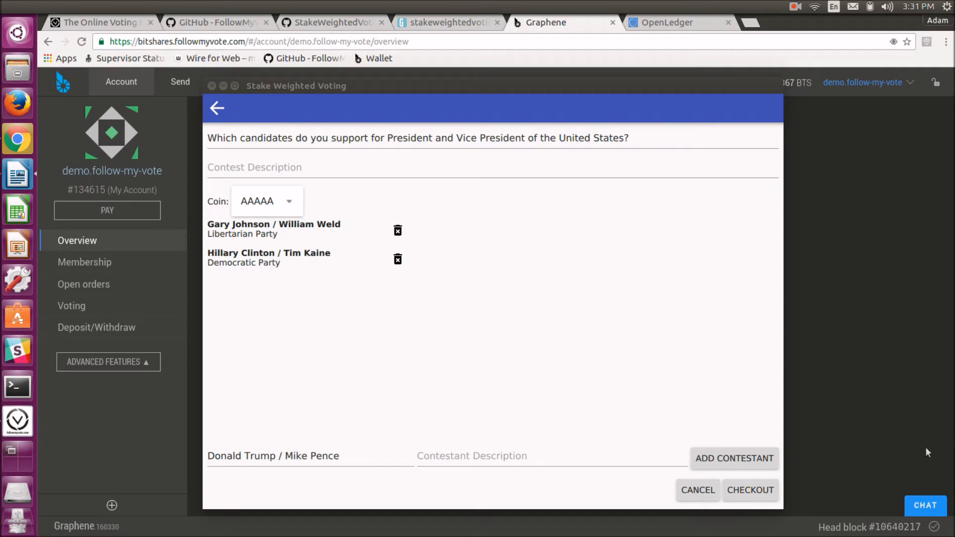
left_click(483, 455)
type("Republican Party")
left_click(747, 467)
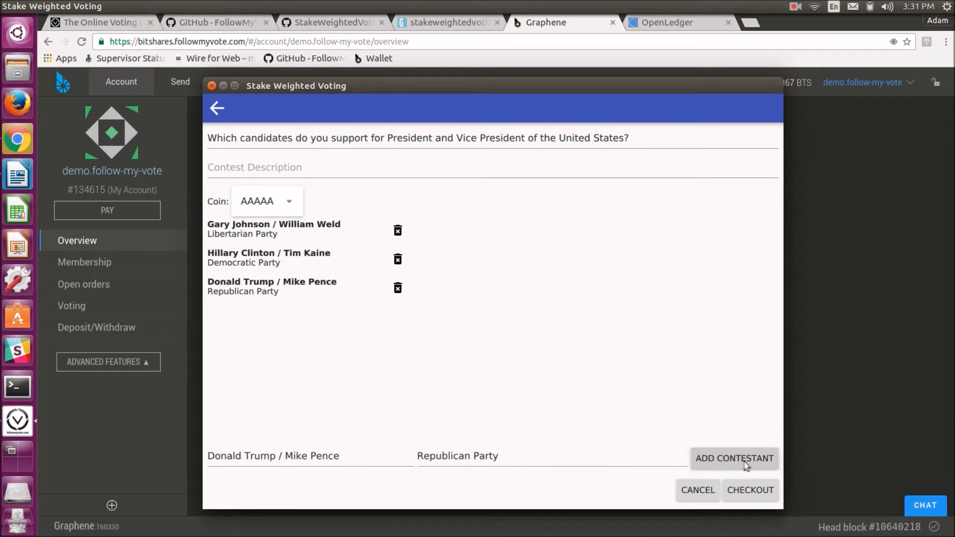
Clear the contestant fields and add the contestant Jill Stein / Ajamu Baraka with the description Green Party
key("BackSpace")
key("BackSpace")
key("BackSpace")
key("BackSpace")
key("BackSpace")
key("BackSpace")
key("BackSpace")
key("BackSpace")
key("BackSpace")
key("BackSpace")
key("BackSpace")
key("BackSpace")
key("BackSpace")
key("BackSpace")
key("BackSpace")
key("BackSpace")
left_click(339, 455)
key("BackSpace")
key("BackSpace")
key("BackSpace")
key("BackSpace")
key("BackSpace")
key("BackSpace")
key("BackSpace")
key("BackSpace")
key("BackSpace")
key("BackSpace")
key("BackSpace")
key("BackSpace")
key("BackSpace")
key("BackSpace")
key("BackSpace")
key("BackSpace")
key("BackSpace")
key("BackSpace")
key("BackSpace")
key("BackSpace")
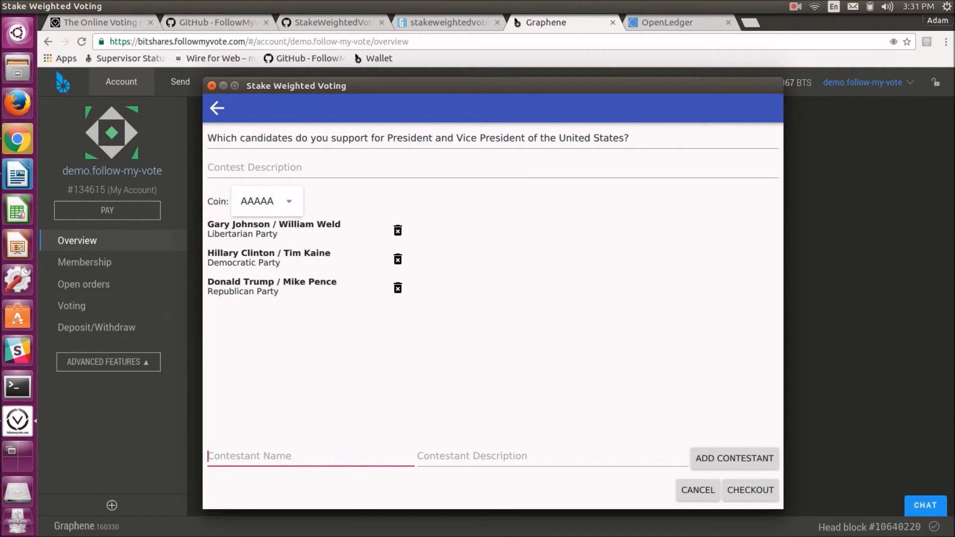
key("alt+Tab")
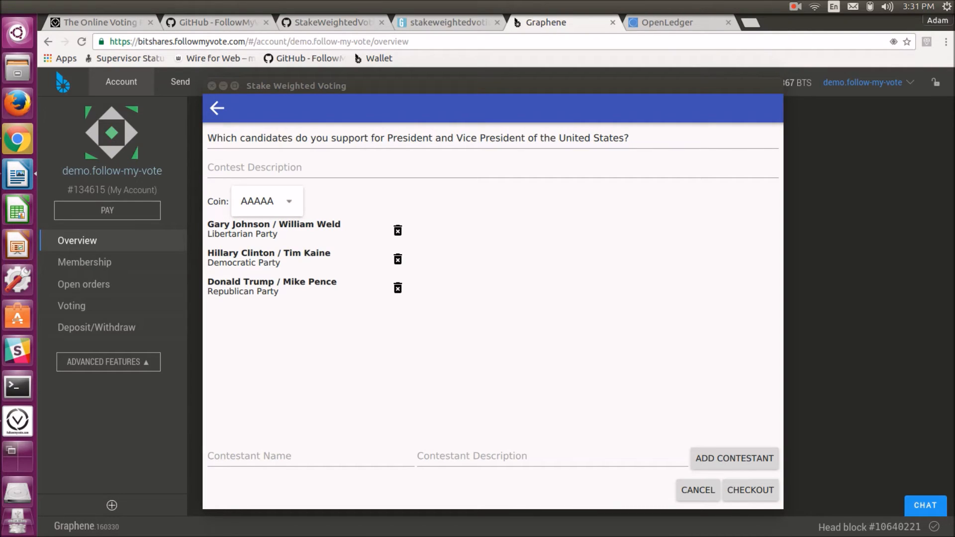
left_click(264, 460)
type("Jill Stein / Ajamu Baraka")
left_click(500, 463)
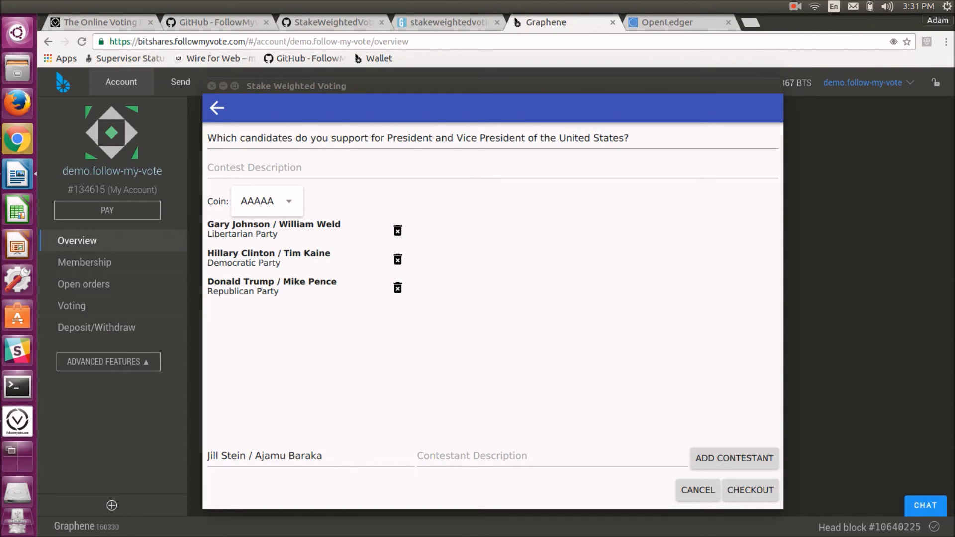
left_click(469, 461)
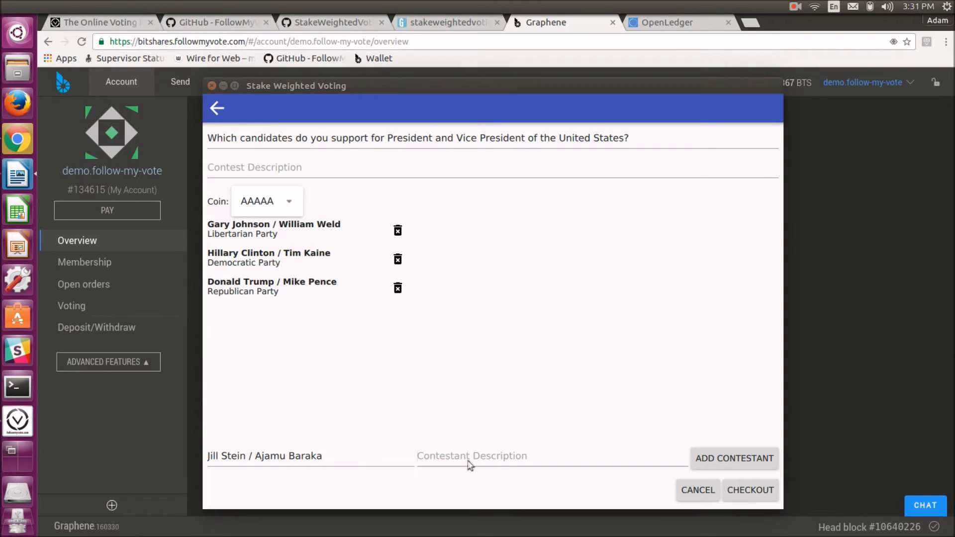
type("Green Party")
left_click(734, 457)
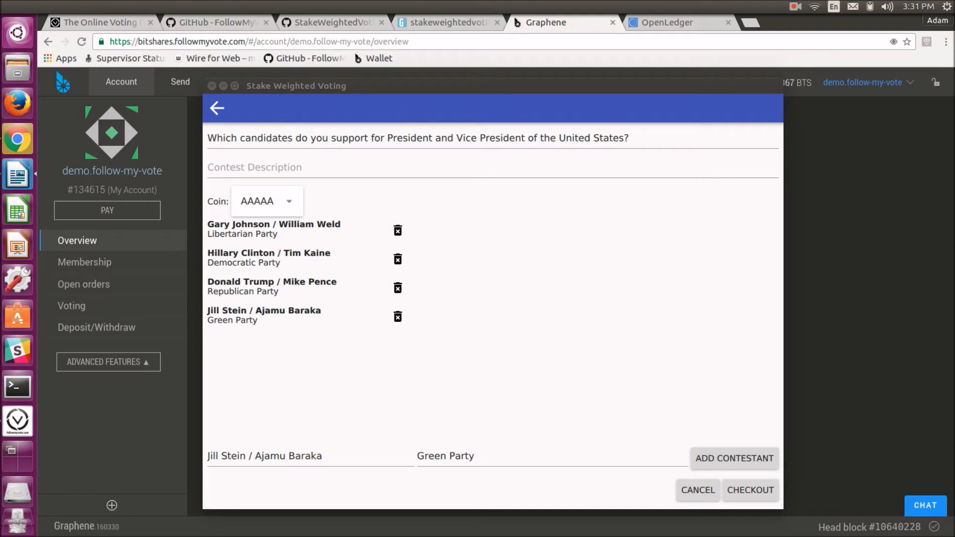
Clear the contestant fields and add the contestant Darrell Castle / Scott Bradley with the description Constitution Party
left_click(530, 456)
key("BackSpace")
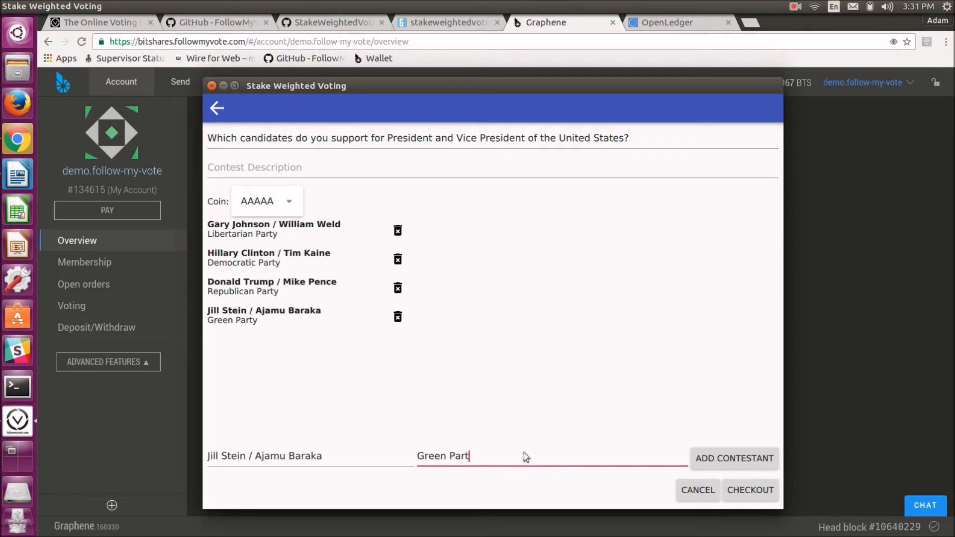
key("BackSpace")
key("BackSpace")
key("BackSpace")
key("BackSpace")
key("BackSpace")
key("BackSpace")
key("BackSpace")
key("BackSpace")
key("BackSpace")
key("BackSpace")
left_click(326, 457)
key("BackSpace")
key("BackSpace")
key("BackSpace")
key("BackSpace")
key("BackSpace")
key("BackSpace")
key("BackSpace")
key("BackSpace")
key("BackSpace")
key("BackSpace")
key("BackSpace")
key("BackSpace")
key("BackSpace")
key("BackSpace")
key("BackSpace")
key("BackSpace")
key("BackSpace")
key("BackSpace")
key("BackSpace")
key("BackSpace")
key("BackSpace")
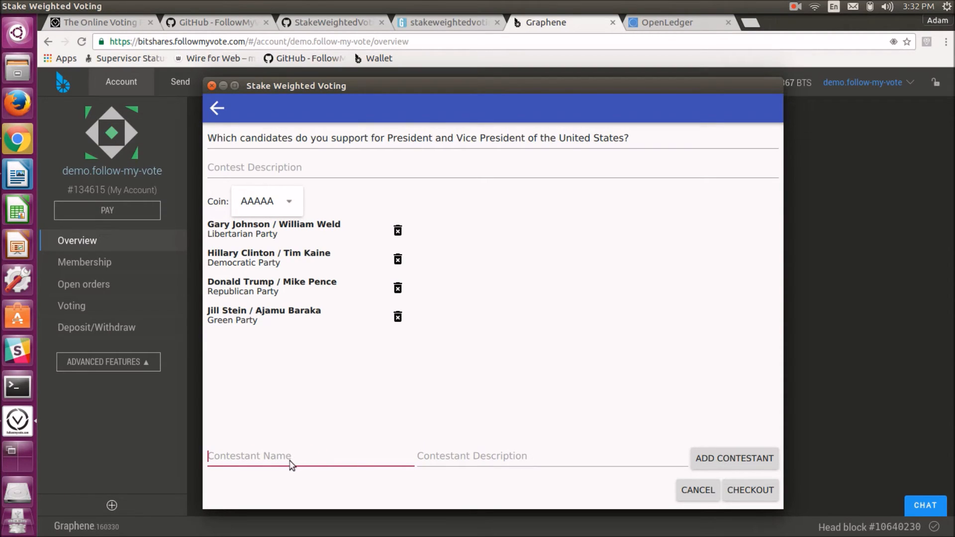
type("Darrell Castle / Scott Bradley")
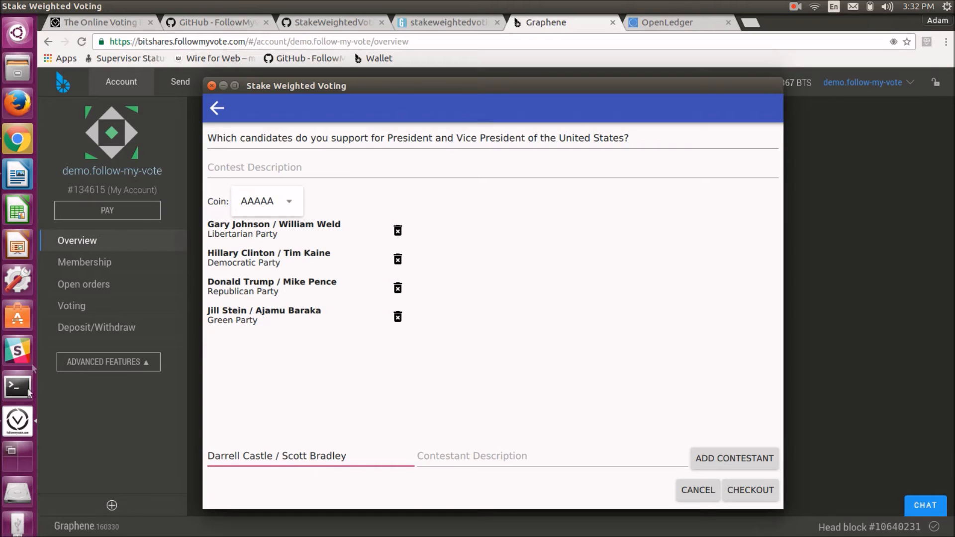
key("alt+Tab")
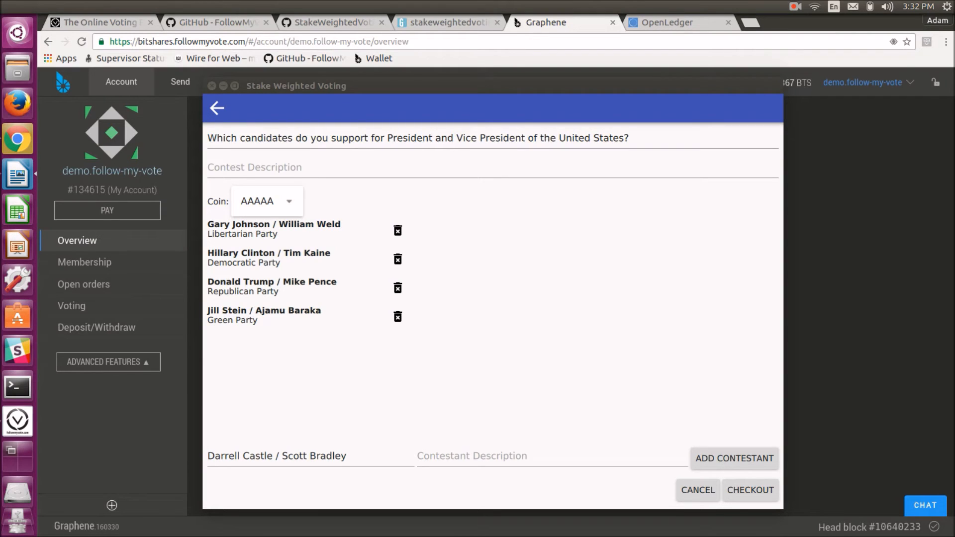
left_click(559, 455)
type("Constitution Party")
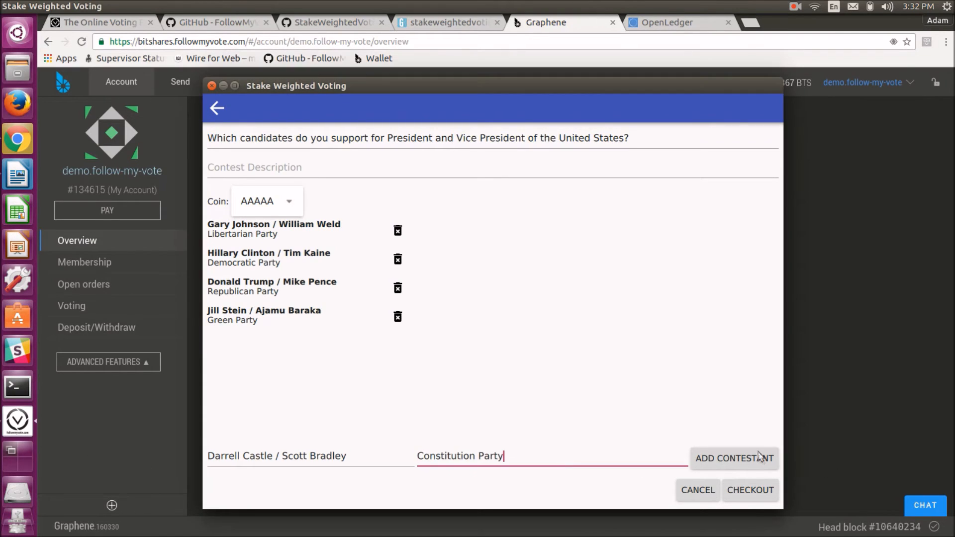
left_click(741, 461)
Clear the contestant fields and add the contestant Evan McMullin / Mindy Finn with the description Independent
left_click(501, 456)
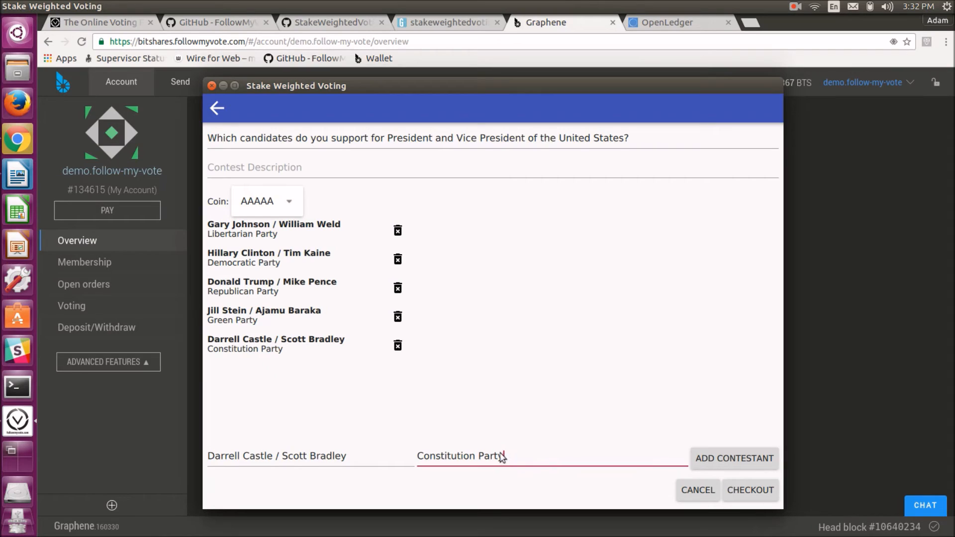
key("BackSpace")
key("BackSpace")
key("BackSpace")
key("BackSpace")
key("BackSpace")
key("BackSpace")
key("BackSpace")
key("BackSpace")
key("BackSpace")
key("BackSpace")
key("BackSpace")
key("BackSpace")
key("BackSpace")
key("BackSpace")
key("BackSpace")
key("BackSpace")
key("BackSpace")
key("BackSpace")
left_click(354, 458)
key("BackSpace")
key("BackSpace")
key("BackSpace")
key("BackSpace")
key("BackSpace")
key("BackSpace")
key("BackSpace")
key("BackSpace")
key("BackSpace")
key("BackSpace")
key("BackSpace")
key("BackSpace")
key("BackSpace")
key("BackSpace")
key("BackSpace")
key("BackSpace")
key("BackSpace")
key("BackSpace")
key("BackSpace")
key("BackSpace")
key("BackSpace")
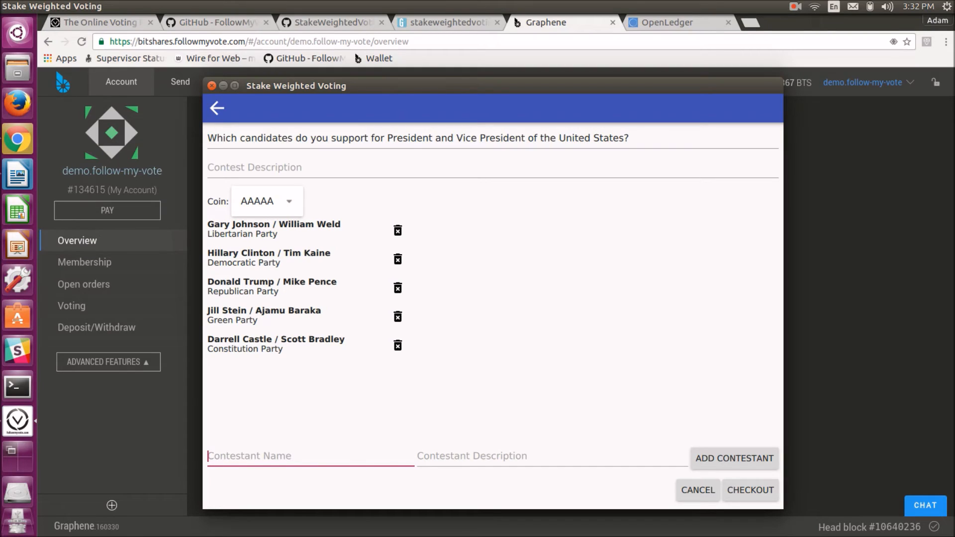
key("alt+Tab")
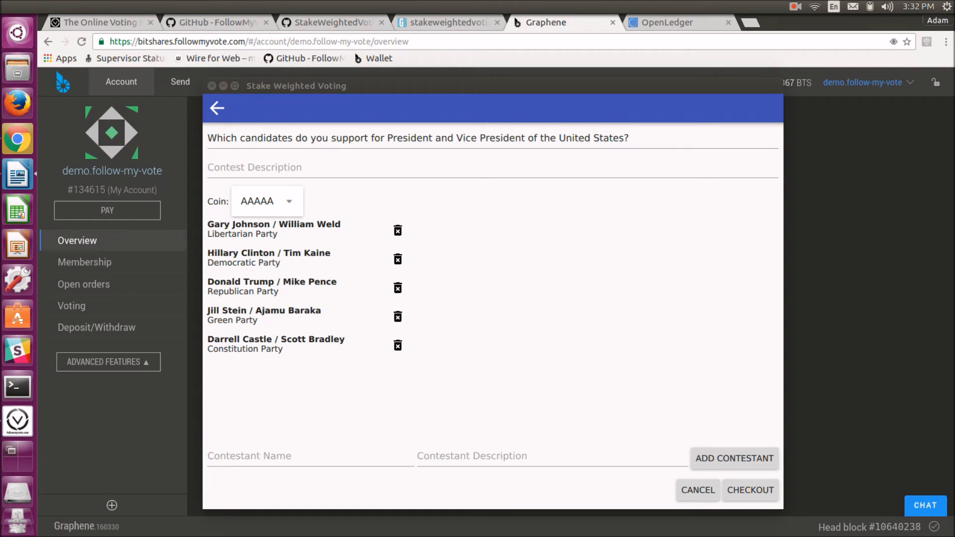
left_click(340, 458)
type("Evan McMullin / Mindy Finn")
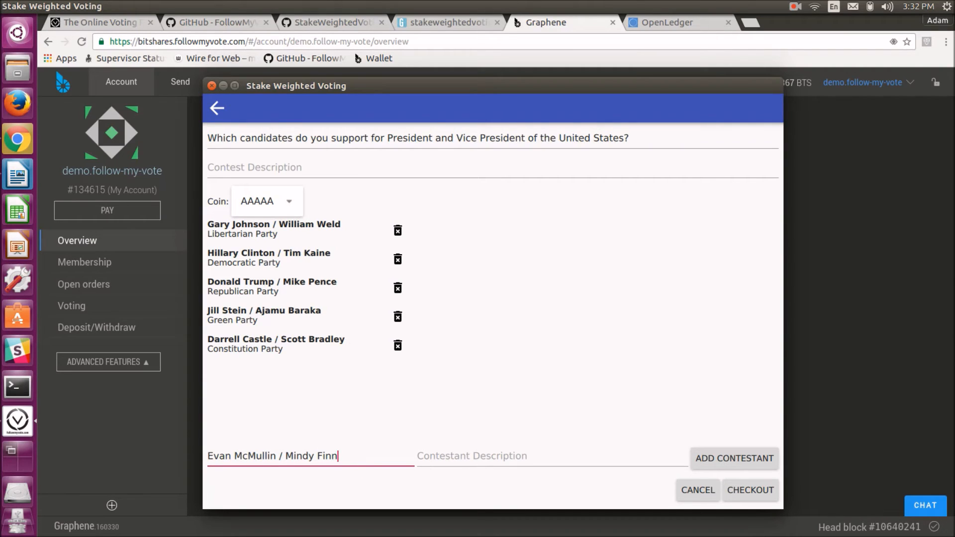
key("alt+Tab")
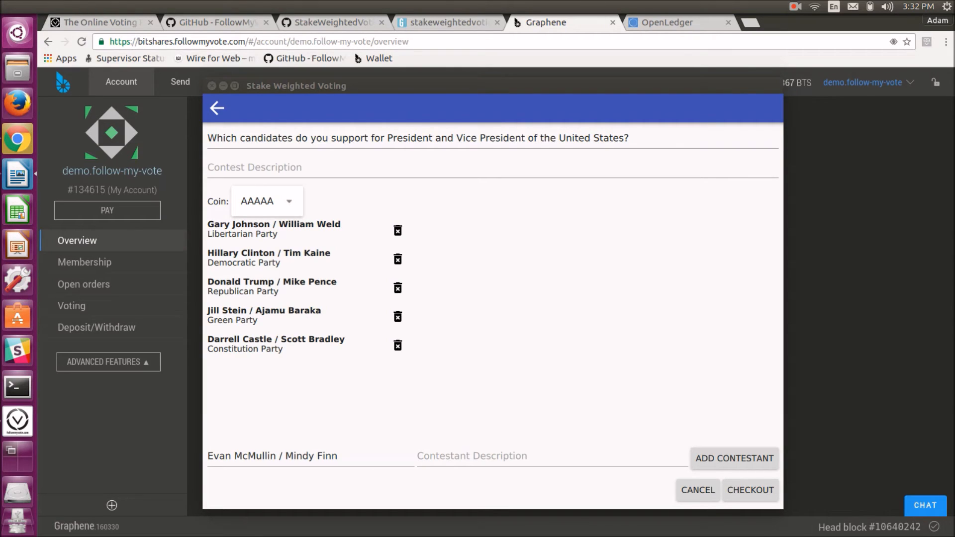
key("alt+Tab")
left_click(507, 461)
type("Independent")
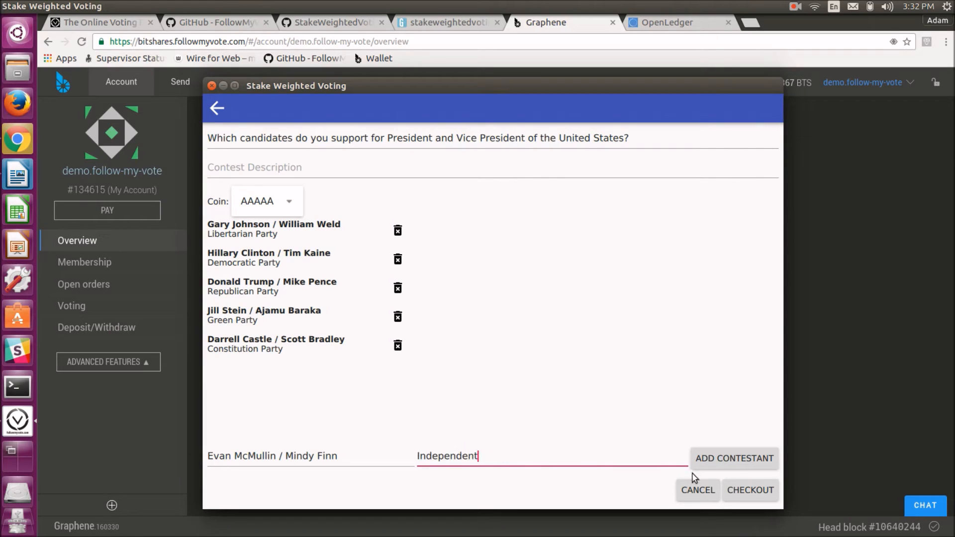
left_click(719, 463)
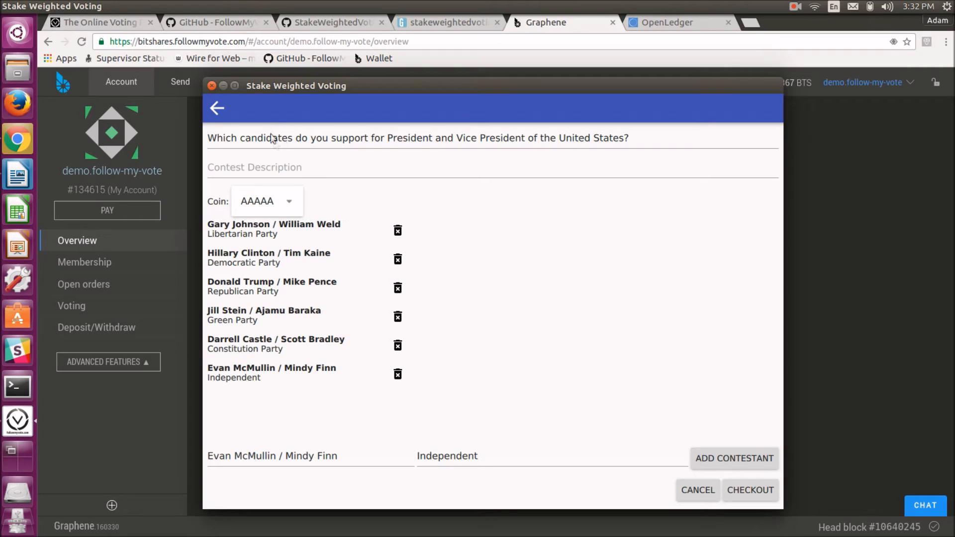
Set the contest's coin to BTS
left_click(291, 165)
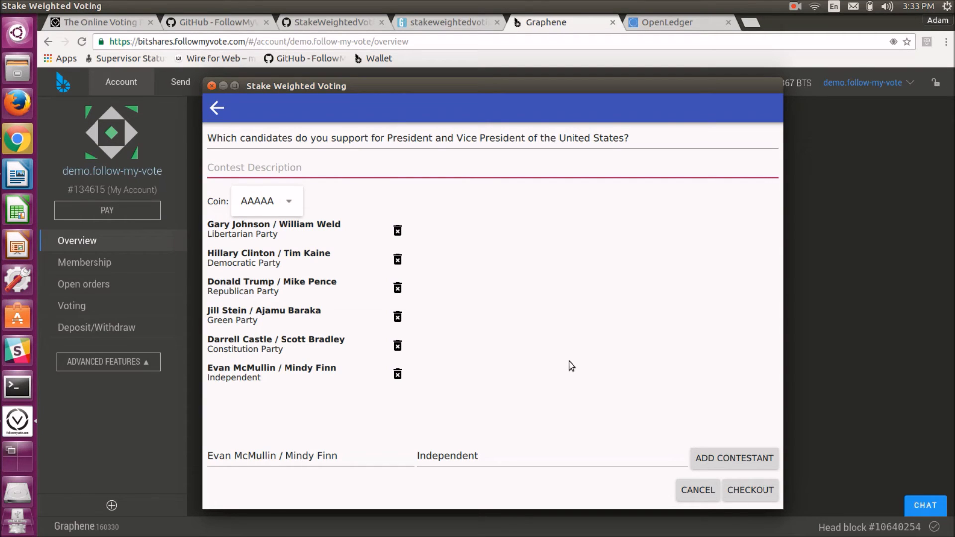
left_click(289, 204)
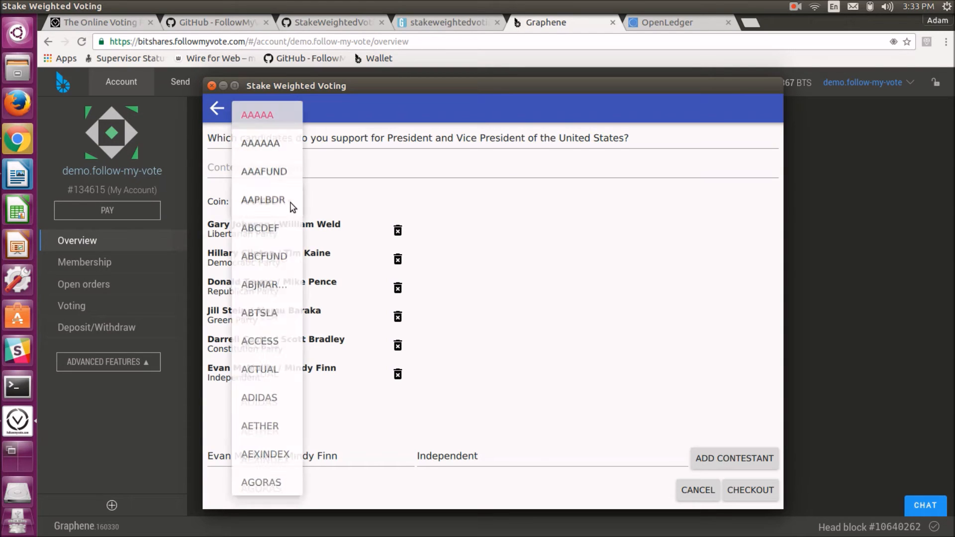
scroll(281, 219, "down", 3)
scroll(281, 222, "down", 20)
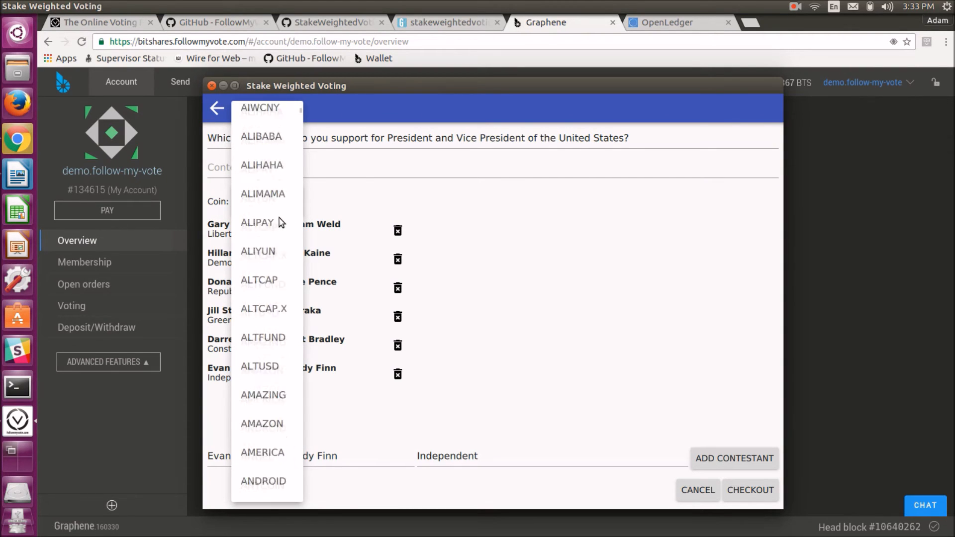
scroll(283, 225, "down", 15)
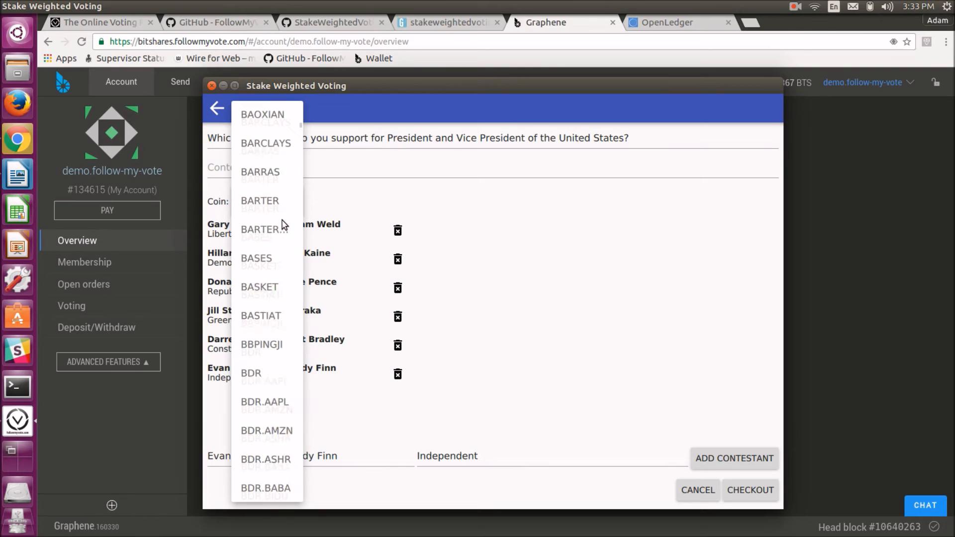
scroll(285, 226, "down", 15)
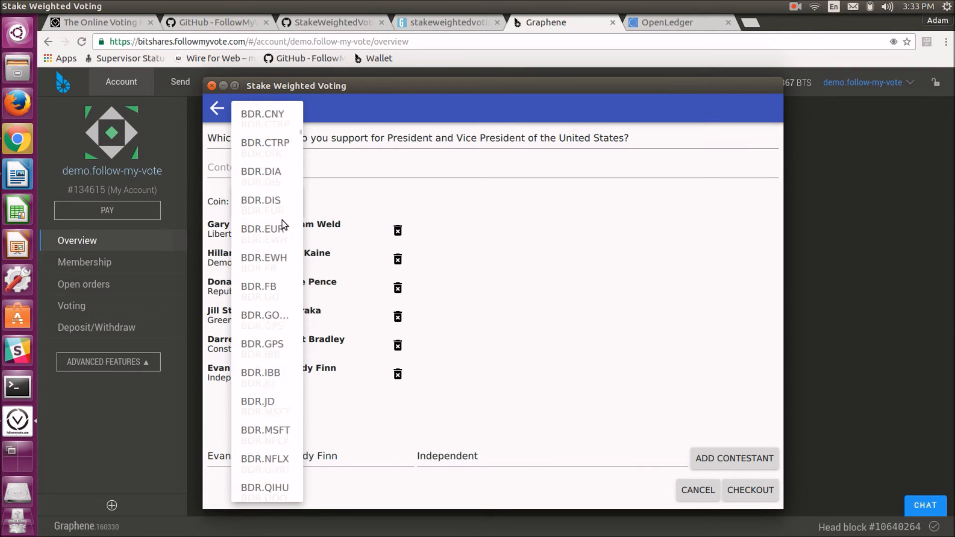
scroll(289, 228, "down", 15)
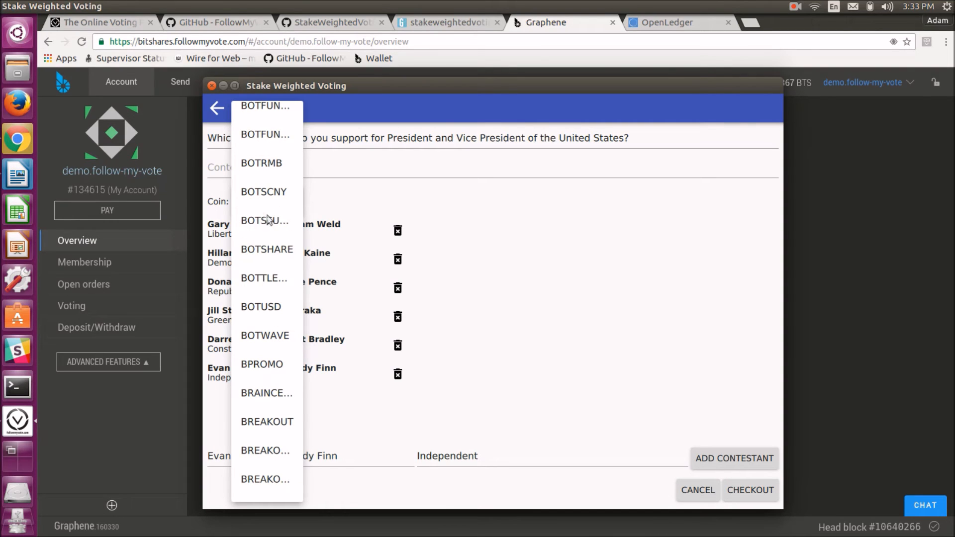
scroll(262, 229, "down", 15)
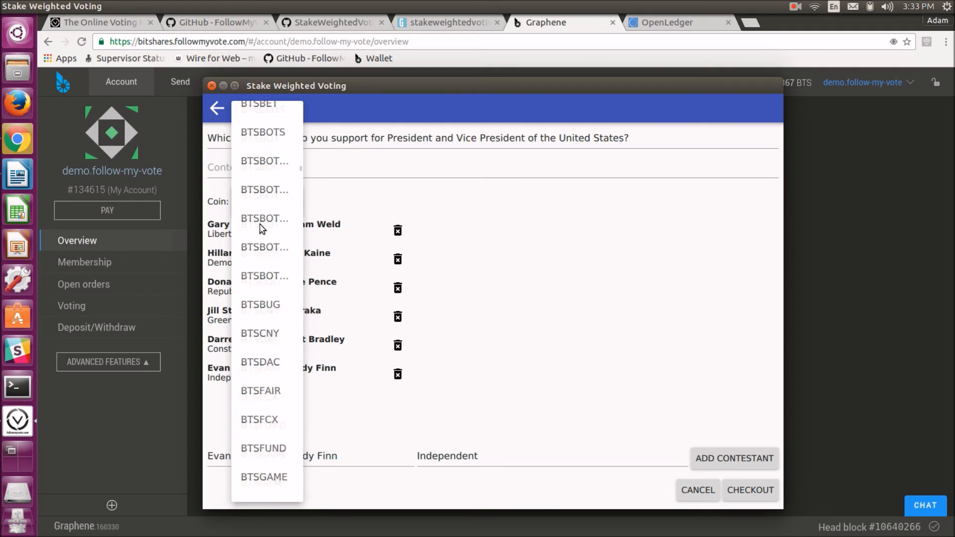
scroll(262, 229, "up", 6)
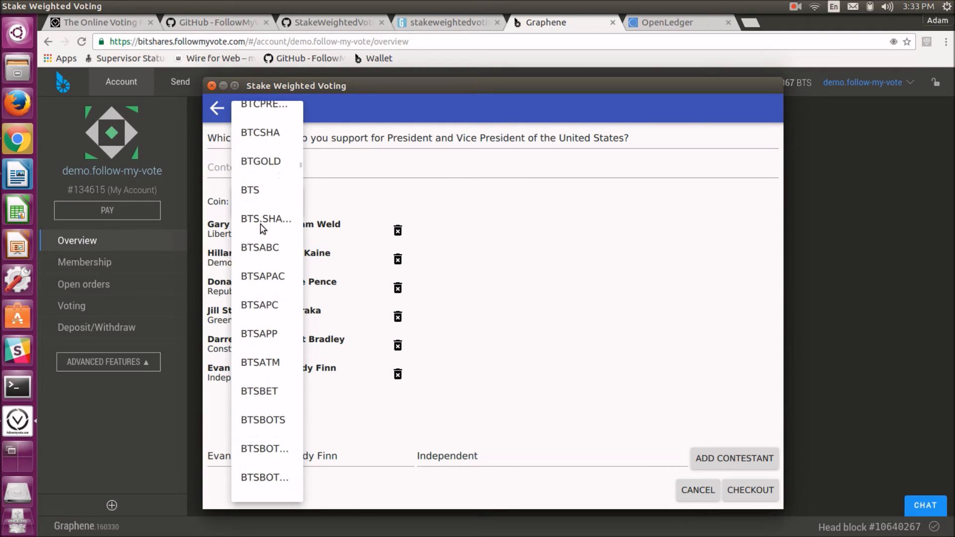
scroll(262, 229, "up", 3)
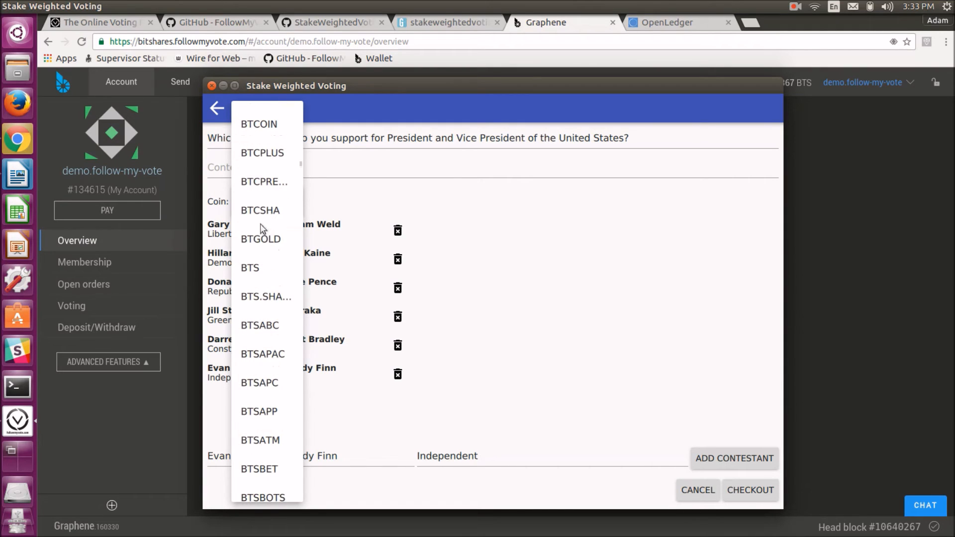
left_click(254, 269)
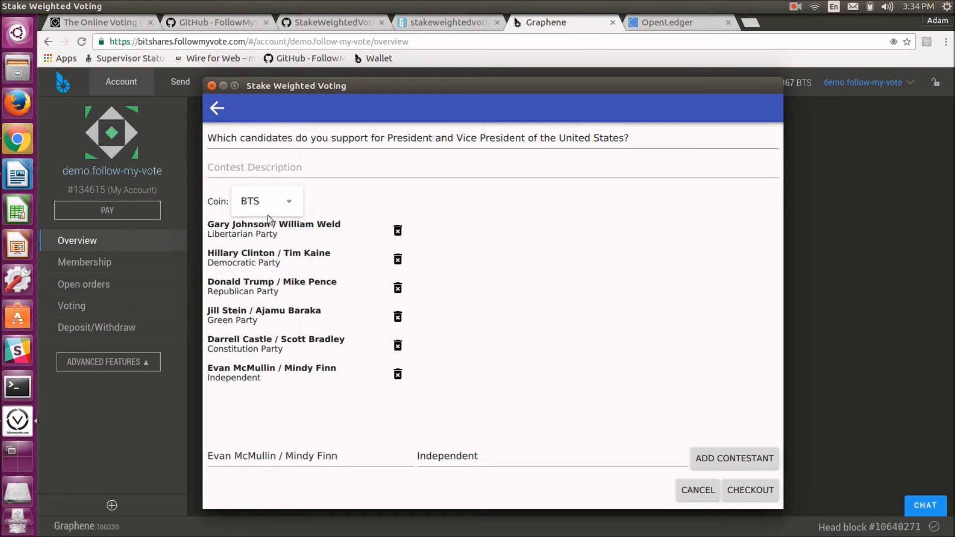
Check out and purchase the contest, confirming the transfer in the Graphene wallet and closing the confirmation
left_click(283, 166)
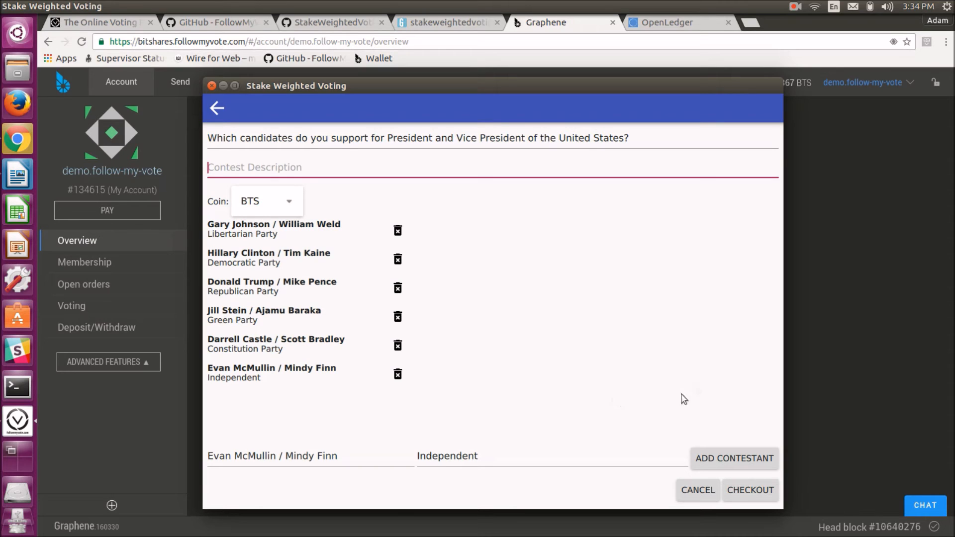
left_click(757, 495)
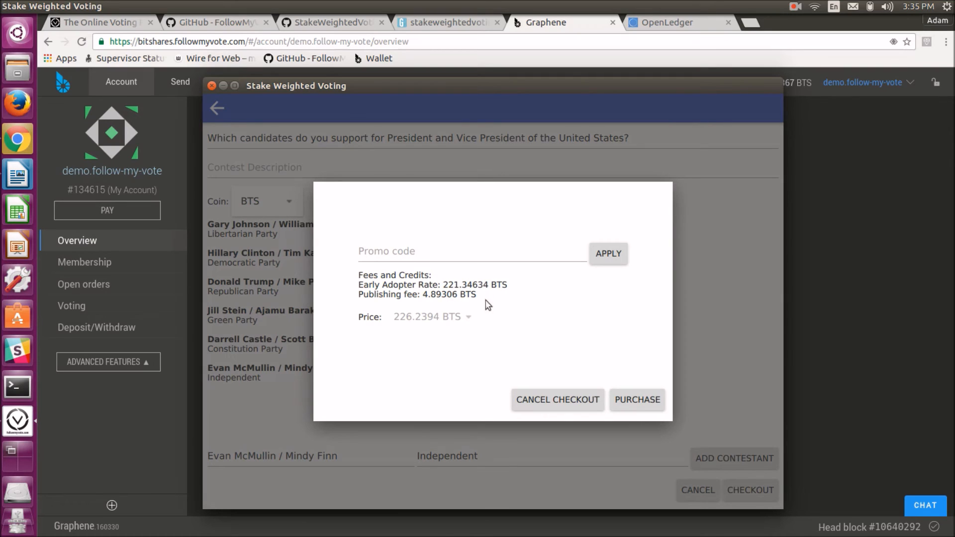
left_click(635, 403)
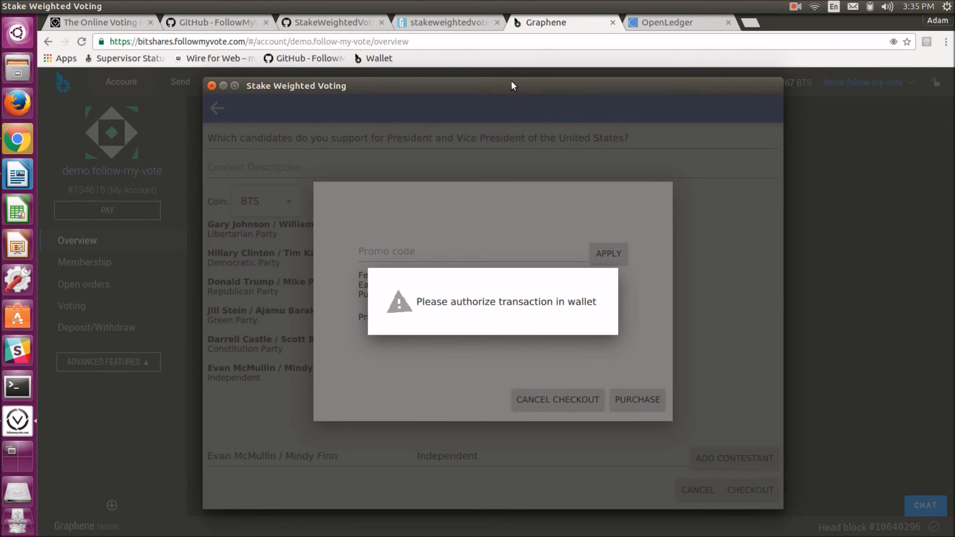
left_click(492, 59)
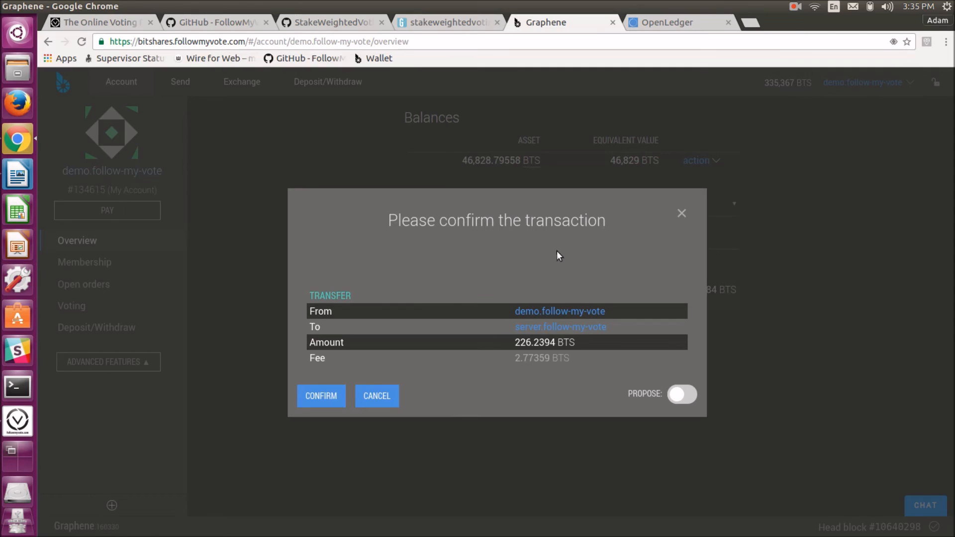
left_click(321, 396)
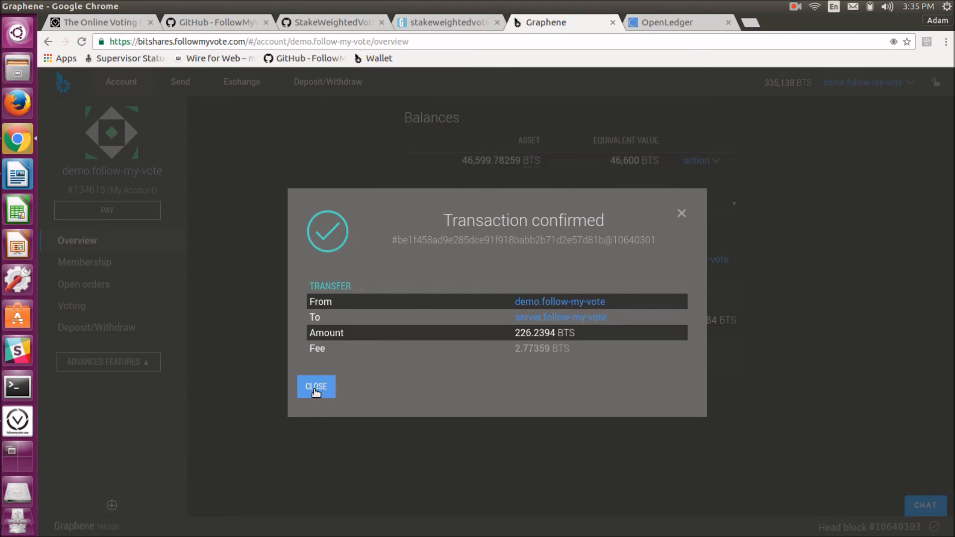
left_click(315, 391)
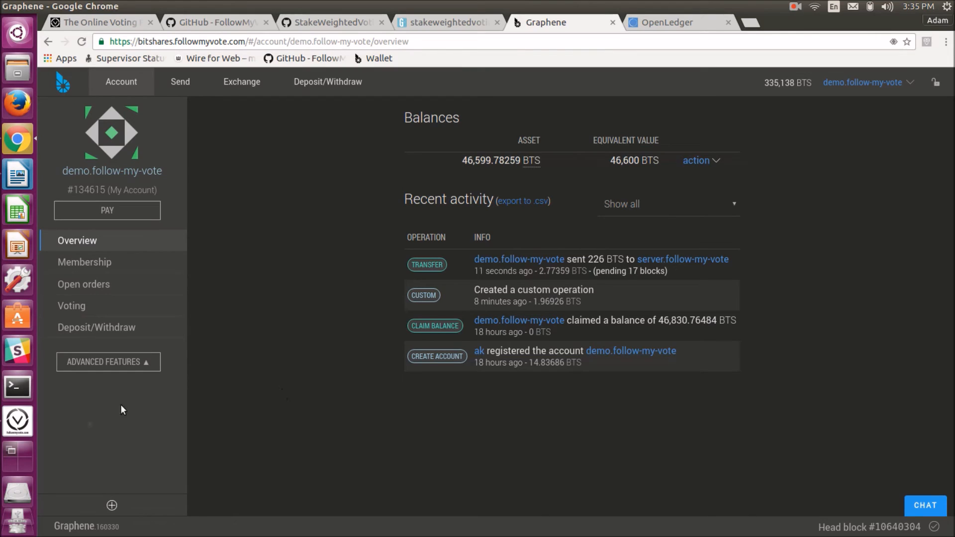
Switch back to the Stake Weighted Voting app and refresh the contest list
left_click(18, 421)
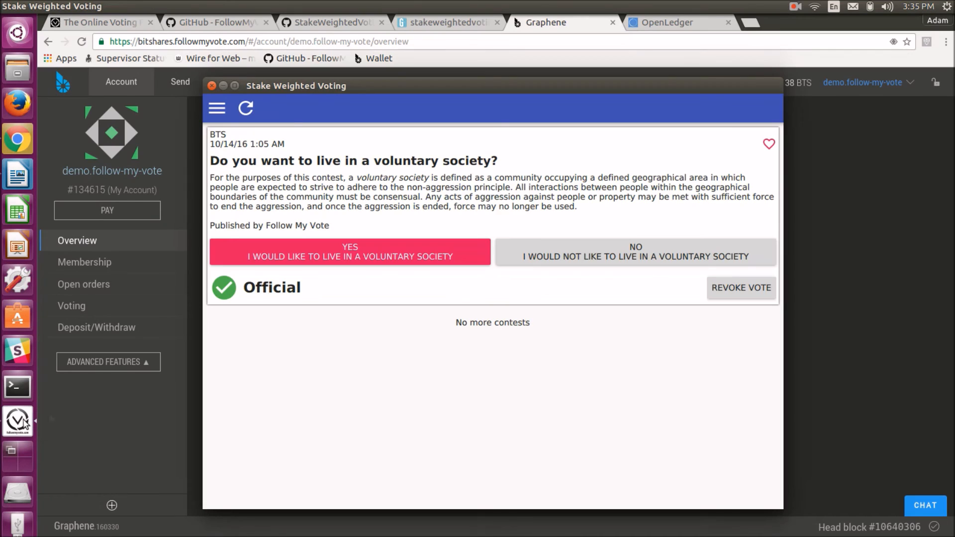
left_click(246, 109)
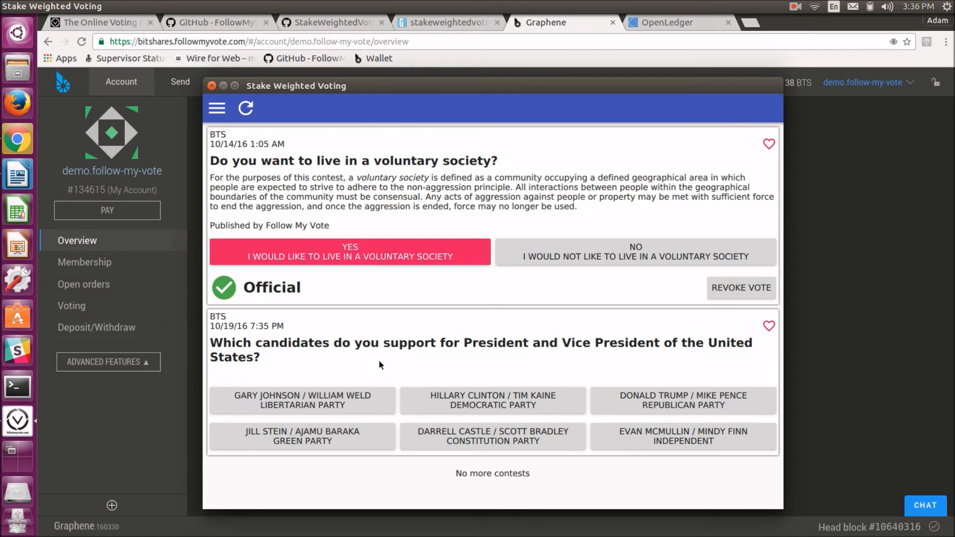
Vote for Gary Johnson / William Weld in the presidential contest, cast the vote and authorize it in the Graphene wallet
left_click(357, 404)
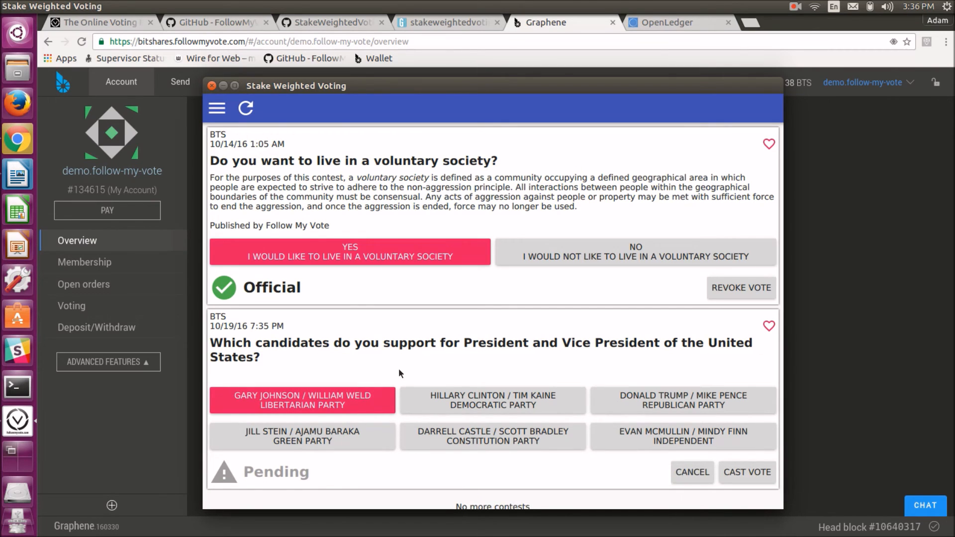
scroll(390, 371, "down", 1)
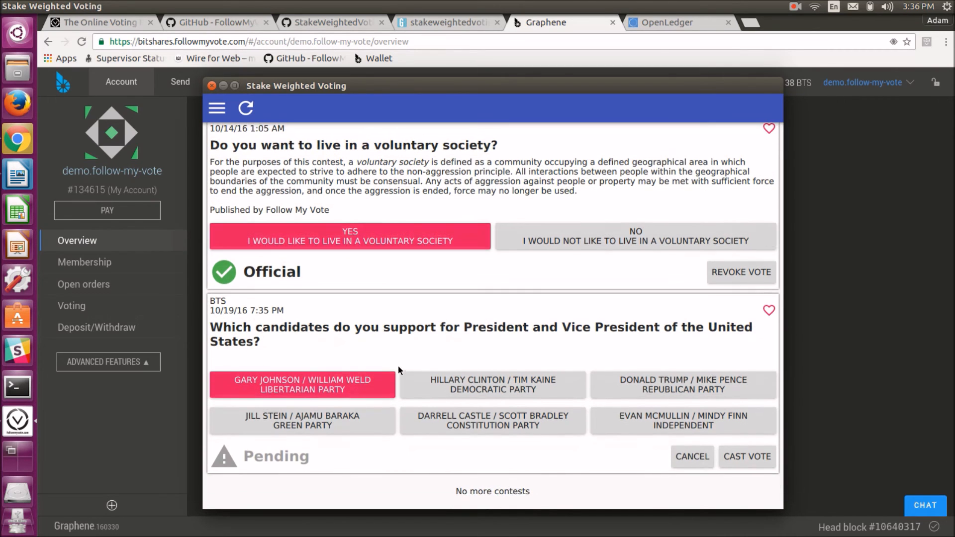
left_click(745, 457)
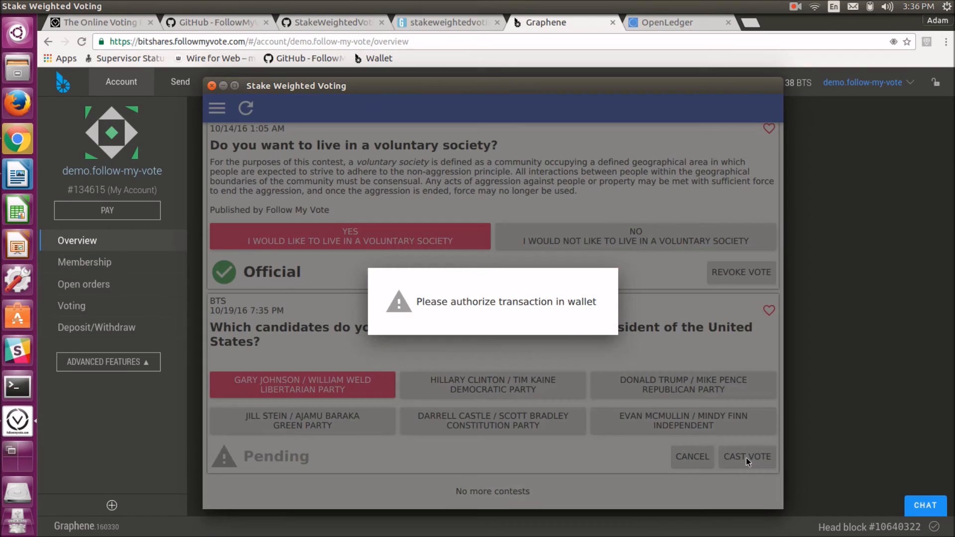
left_click(427, 61)
left_click(321, 396)
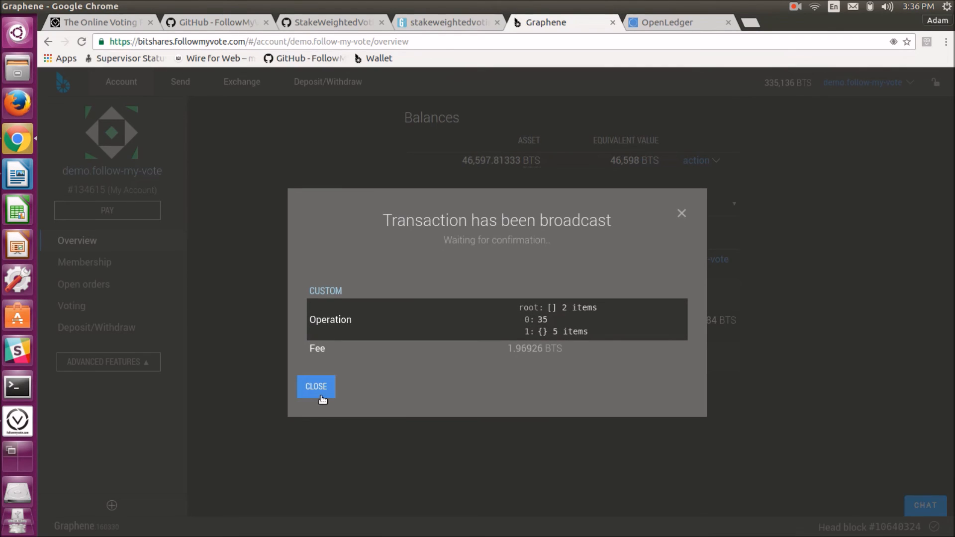
left_click(318, 387)
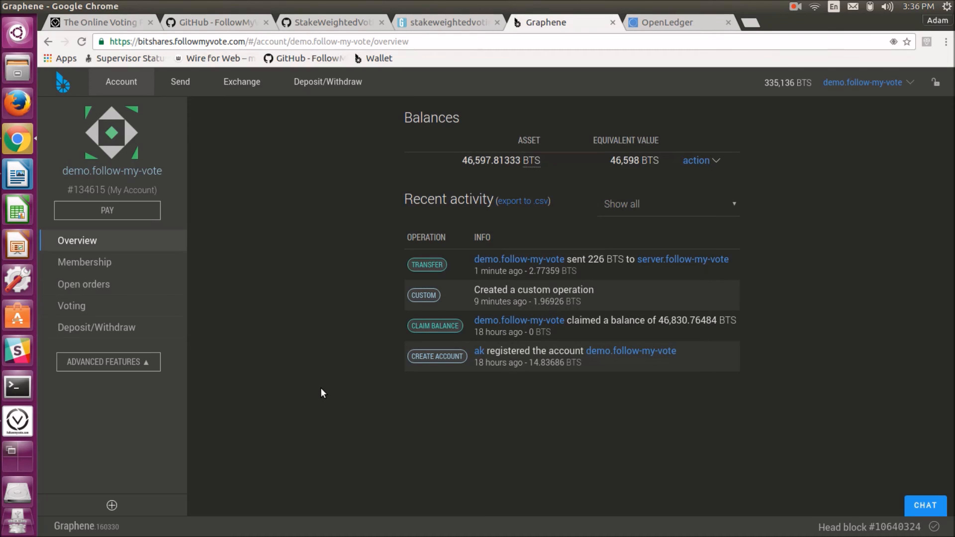
Switch back to the voting app, open the presidential contest's results chart, then close the app
left_click(26, 422)
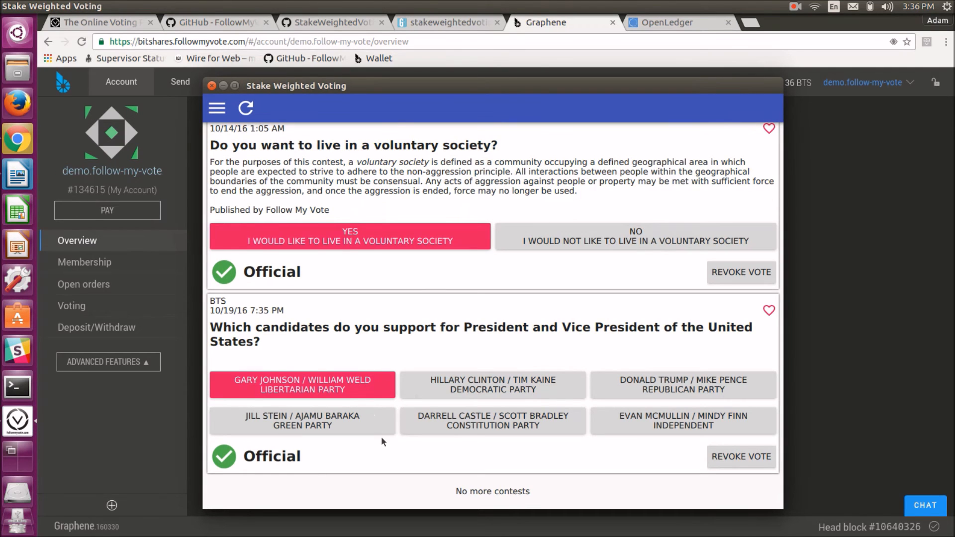
left_click(428, 340)
scroll(401, 340, "down", 3)
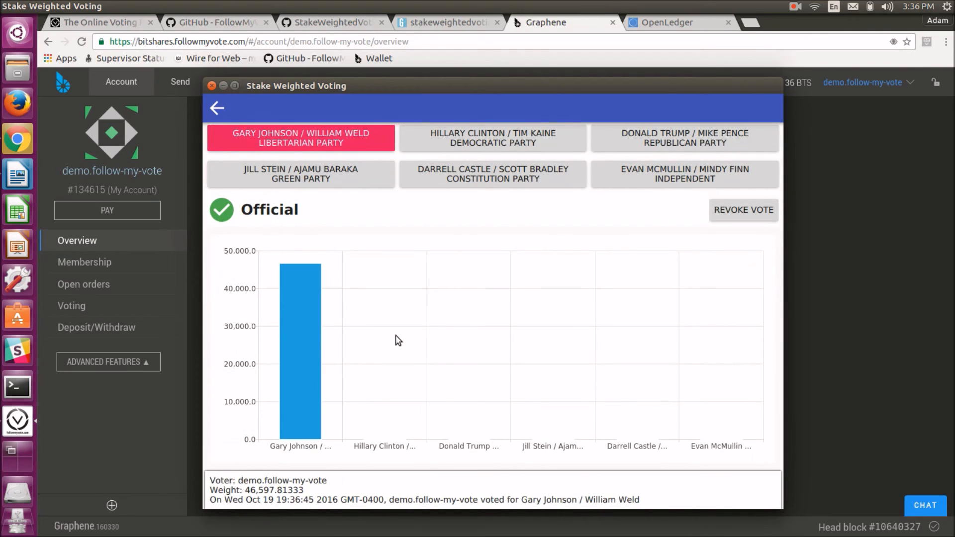
scroll(396, 341, "up", 3)
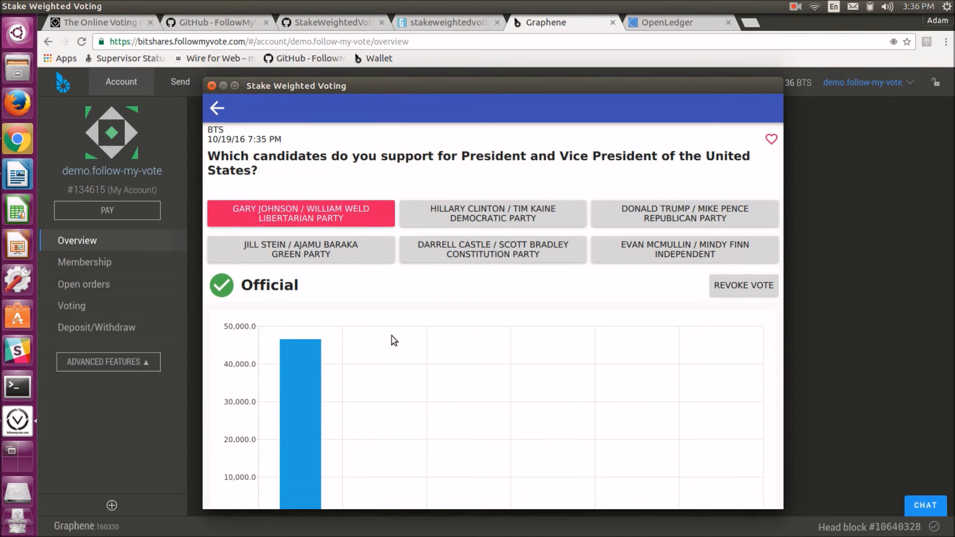
scroll(389, 341, "down", 3)
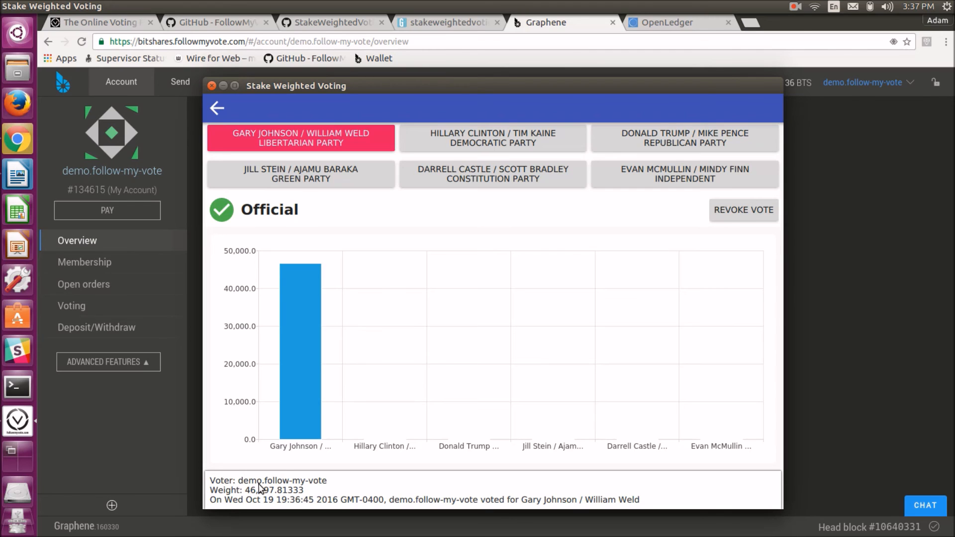
key("alt+F4")
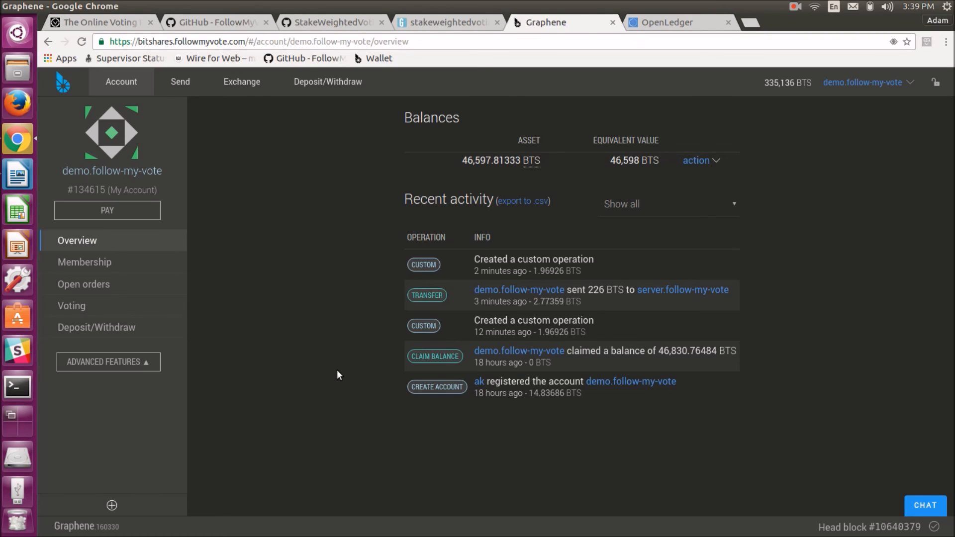
Open the Create Asset form from the account's advanced features and look over its primary settings
left_click(142, 366)
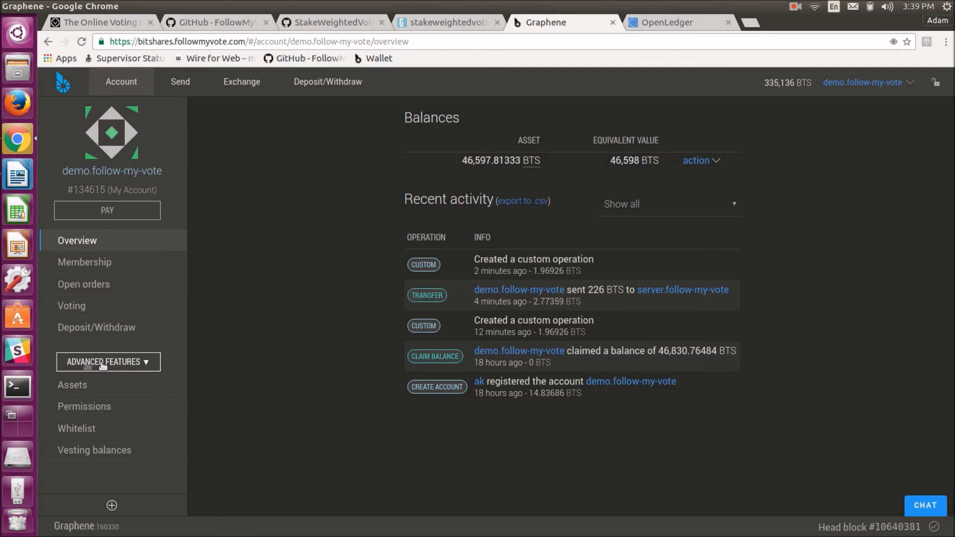
left_click(76, 385)
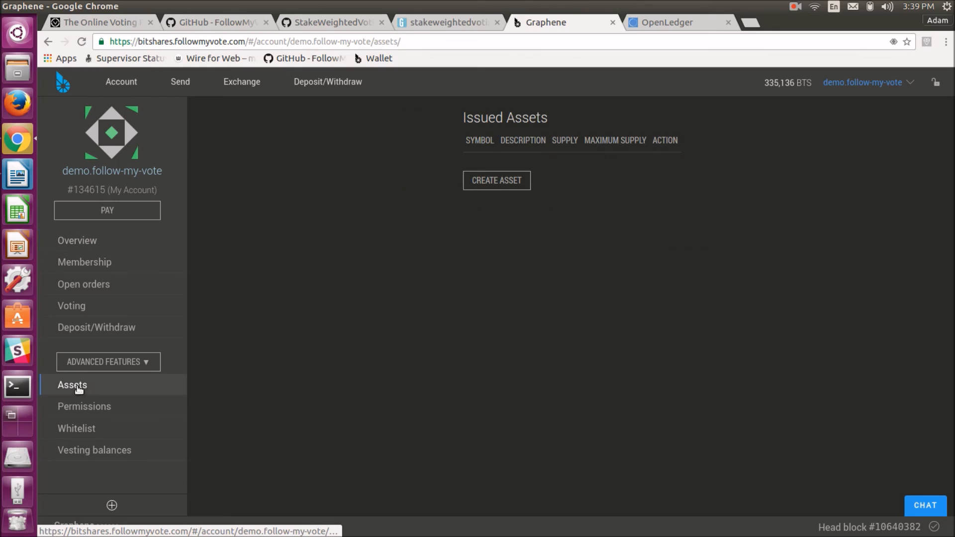
left_click(505, 186)
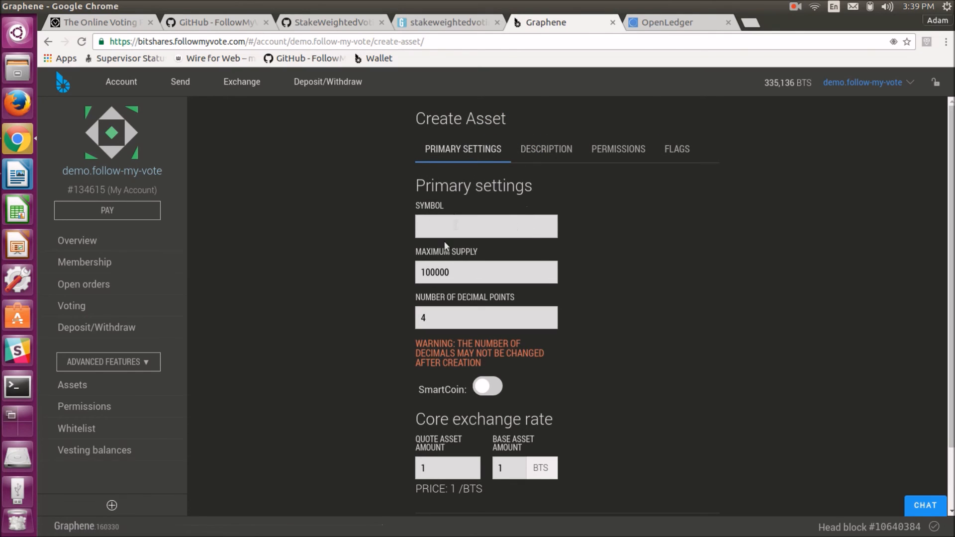
scroll(533, 358, "down", 3)
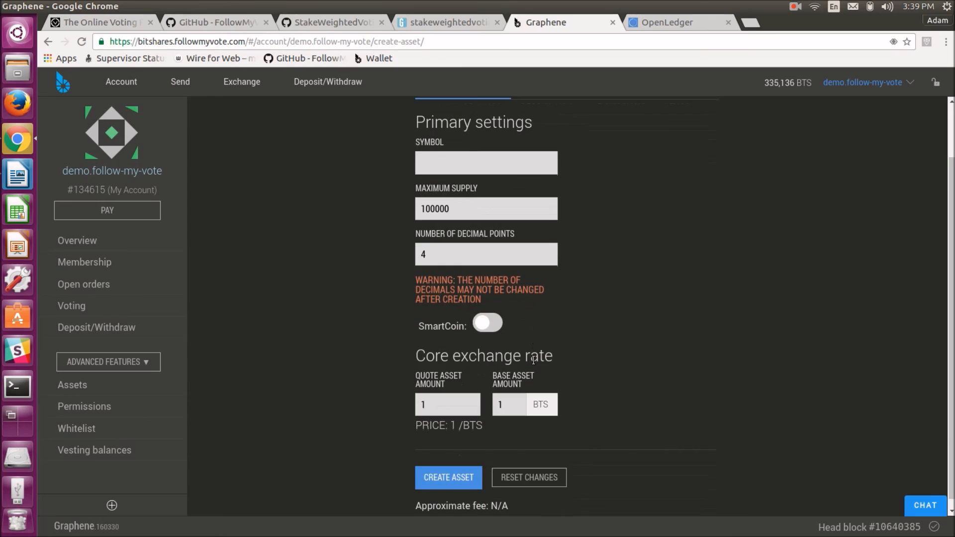
scroll(534, 359, "up", 3)
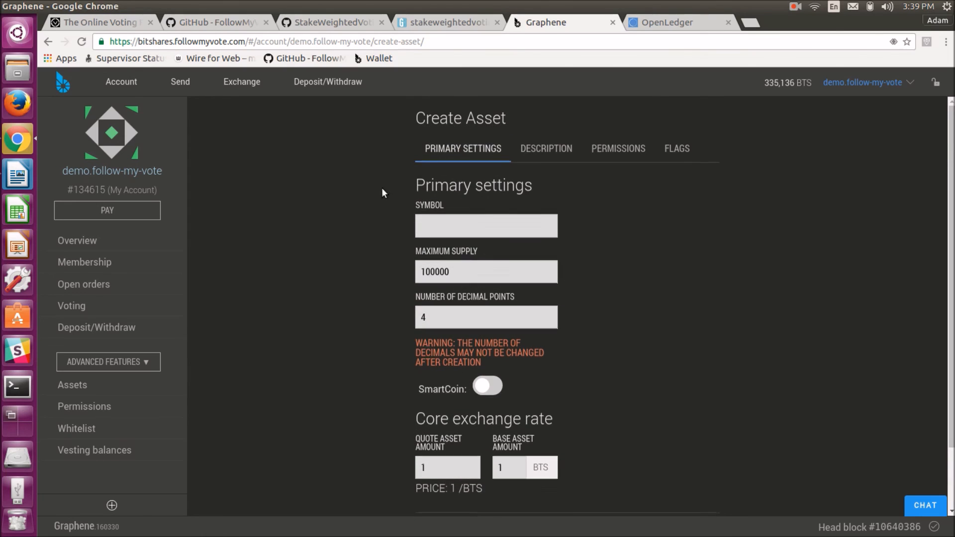
scroll(378, 299, "down", 3)
scroll(322, 299, "up", 3)
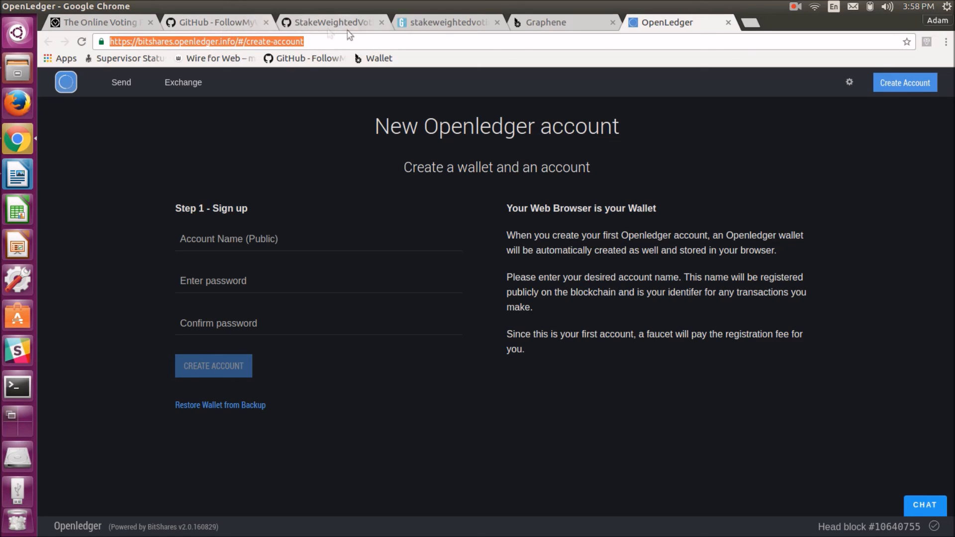
Switch to the followmyvote.com website and open its Contact page
left_click(551, 25)
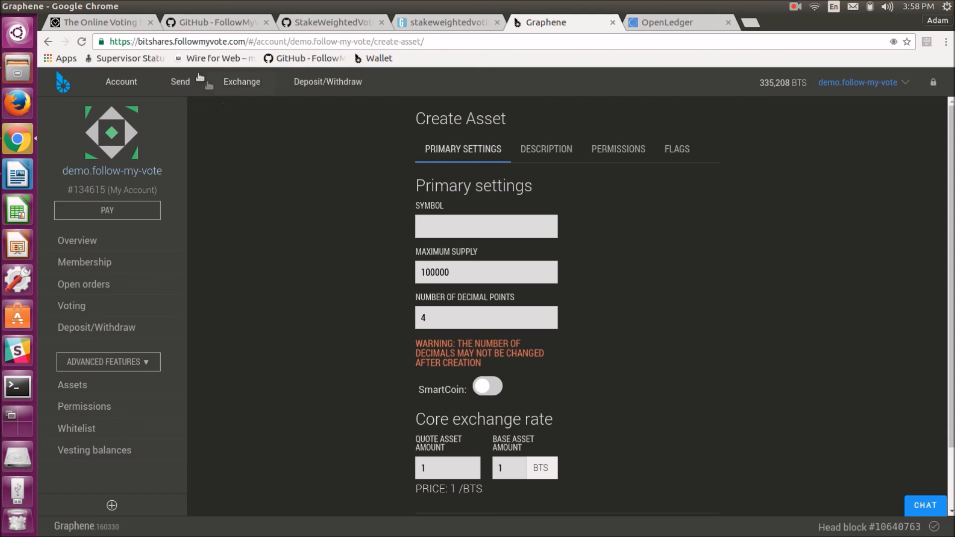
left_click(133, 25)
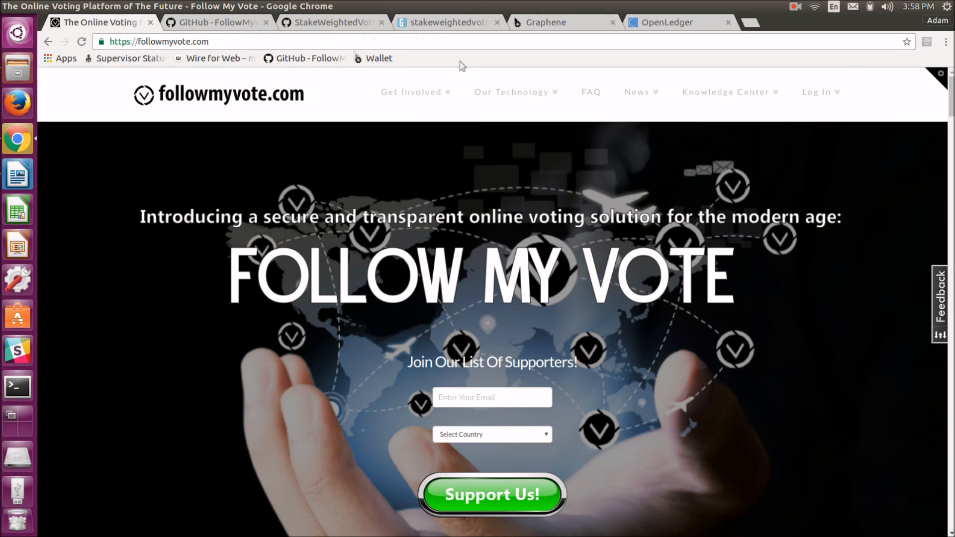
mouse_move(826, 101)
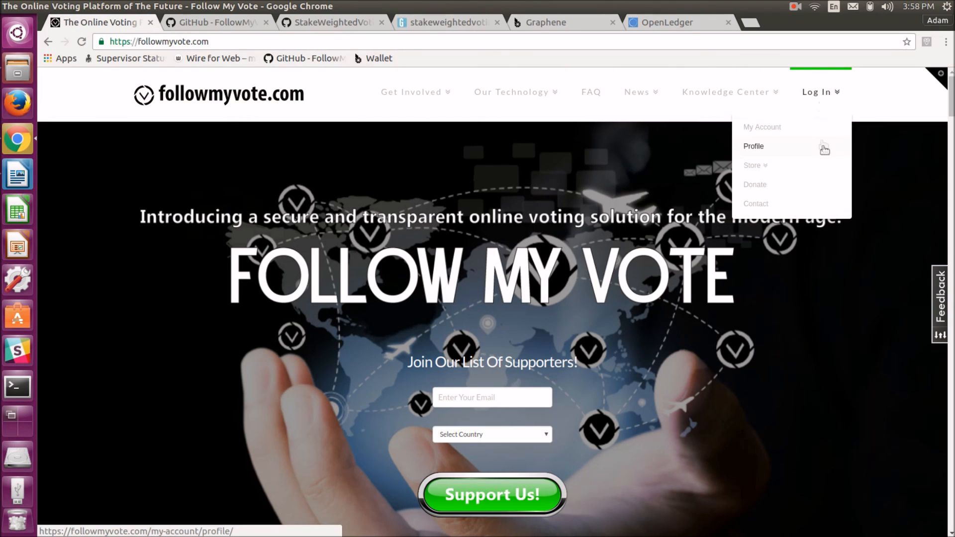
left_click(758, 207)
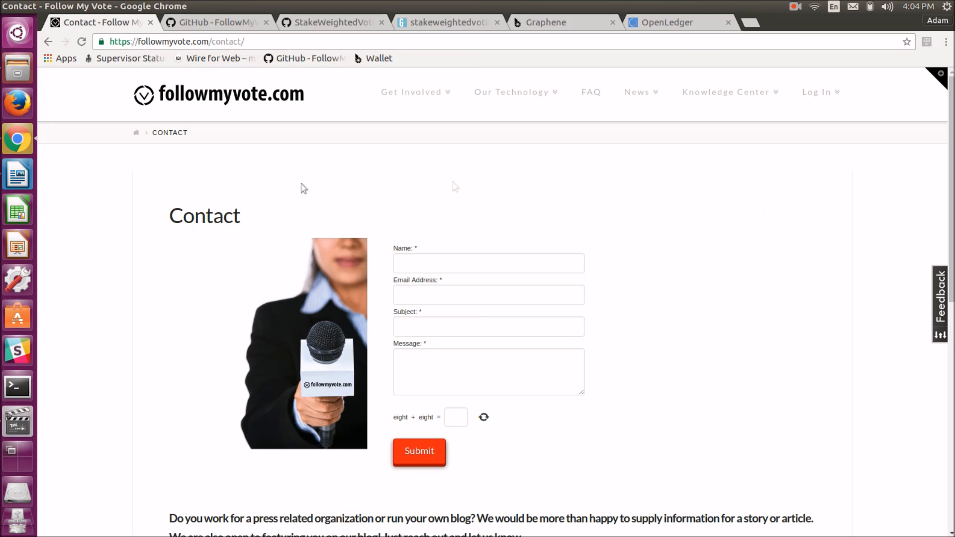
Return to the followmyvote.com home page and open the supporter sign-up country list
left_click(210, 98)
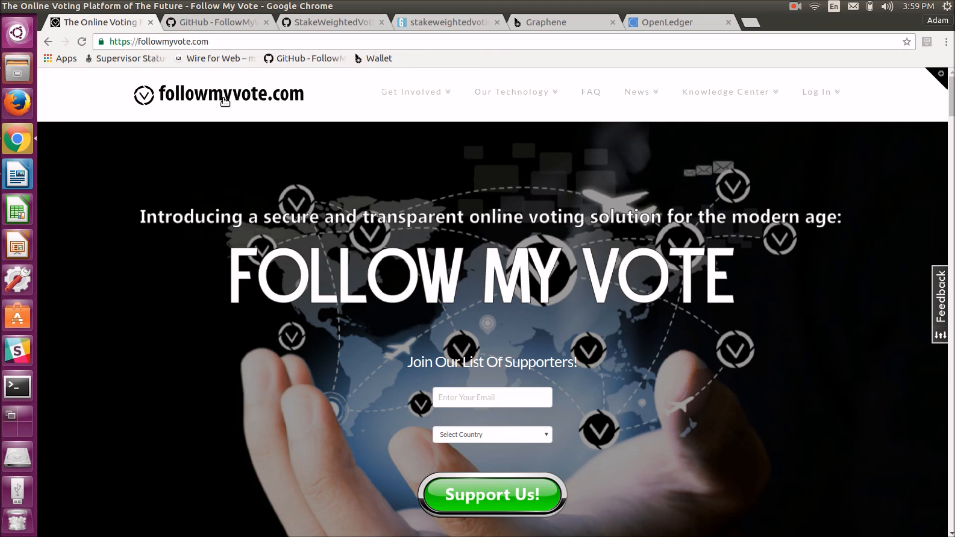
left_click(484, 393)
left_click(522, 434)
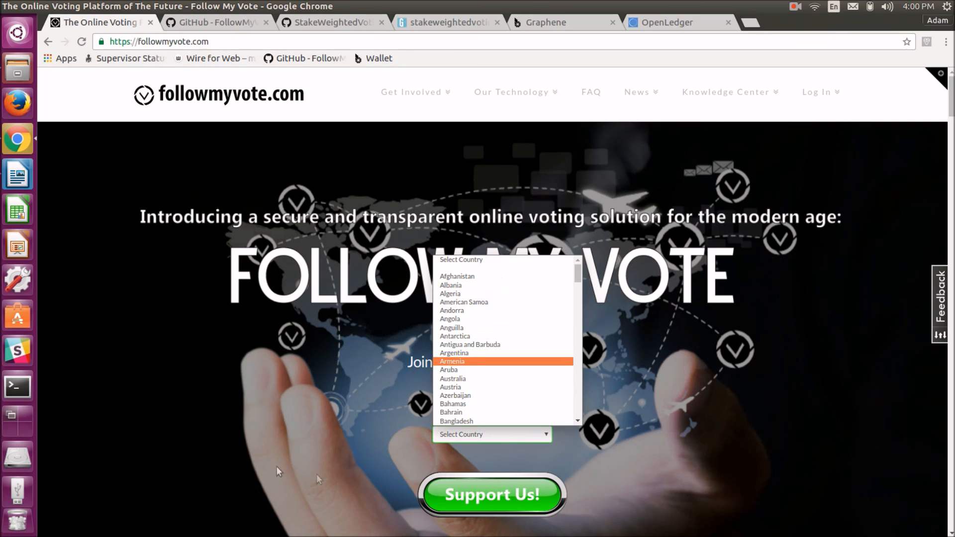
left_click(172, 445)
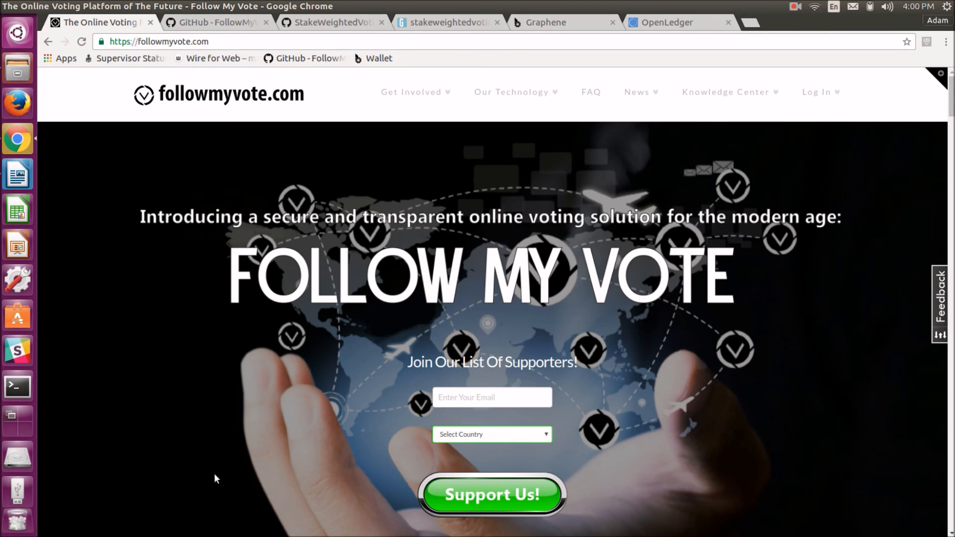